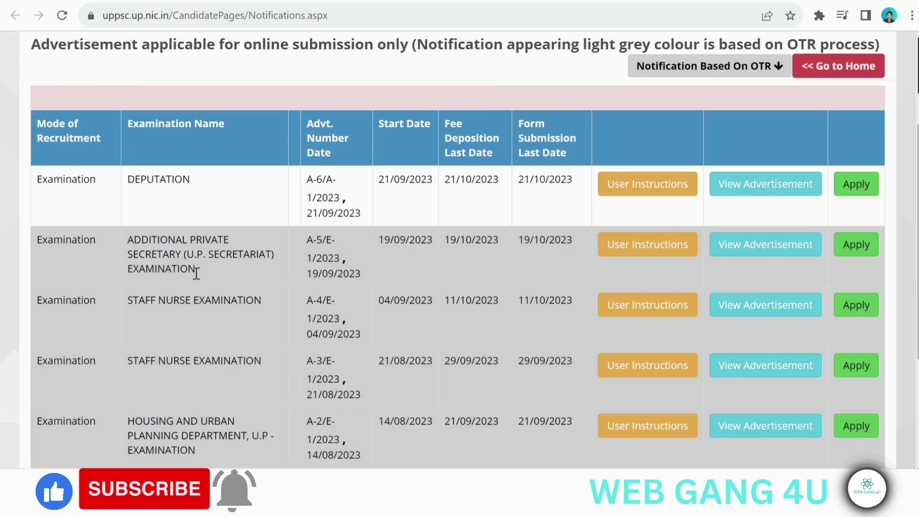
- Apply for Additional Private Secretary via OTR and answer No to OTR registration completed
left_click(857, 244)
scroll(858, 245, "down", 3)
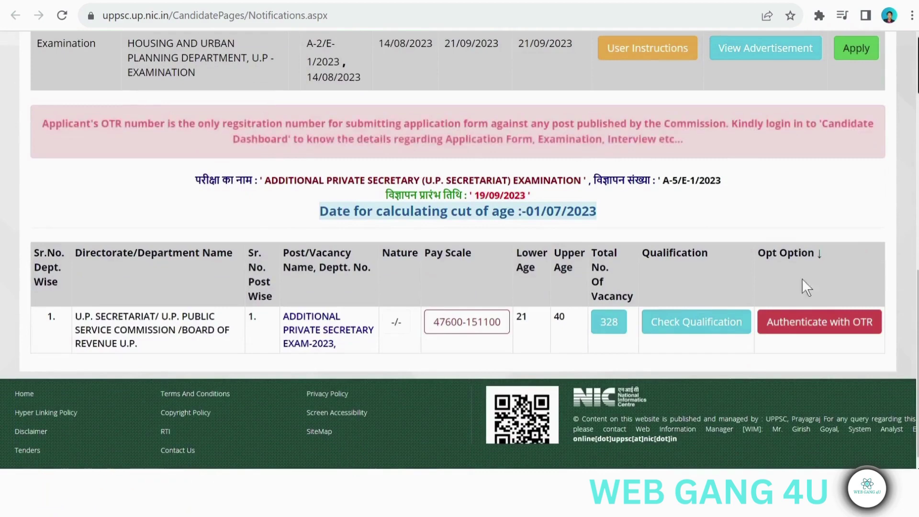
left_click(801, 333)
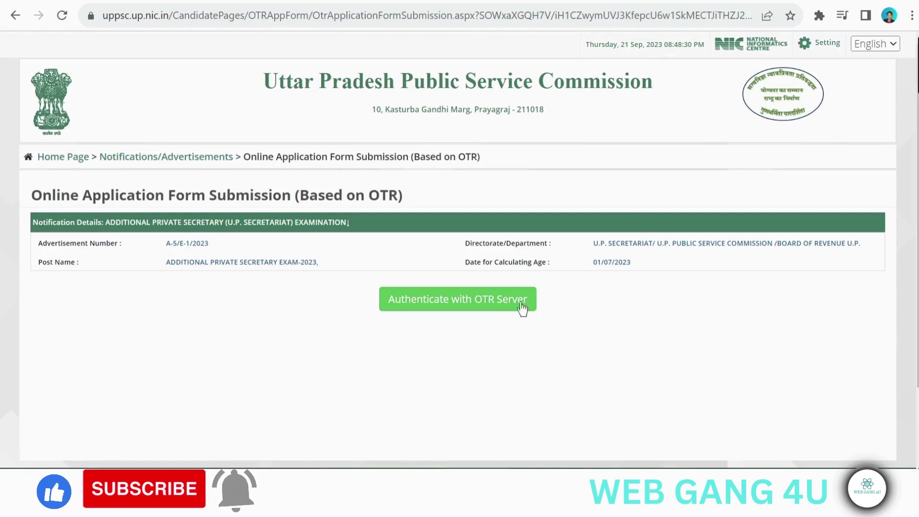
left_click(457, 303)
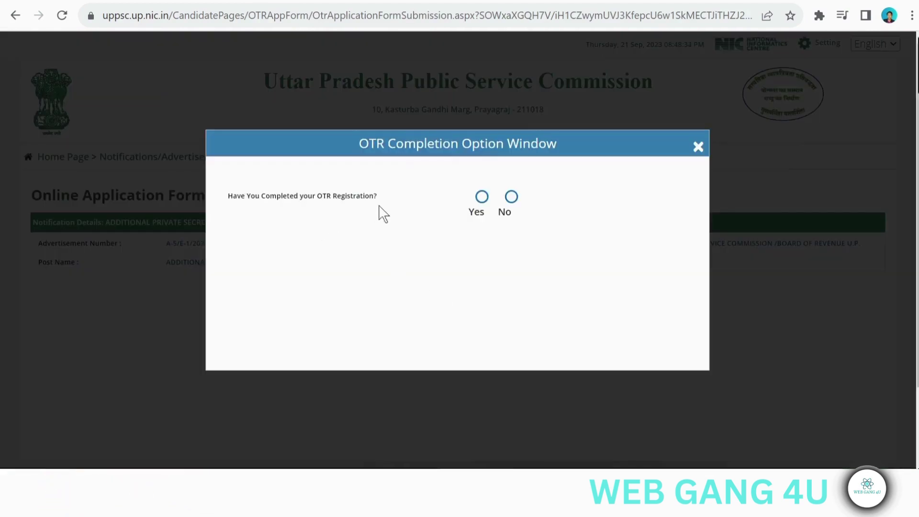
left_click(480, 197)
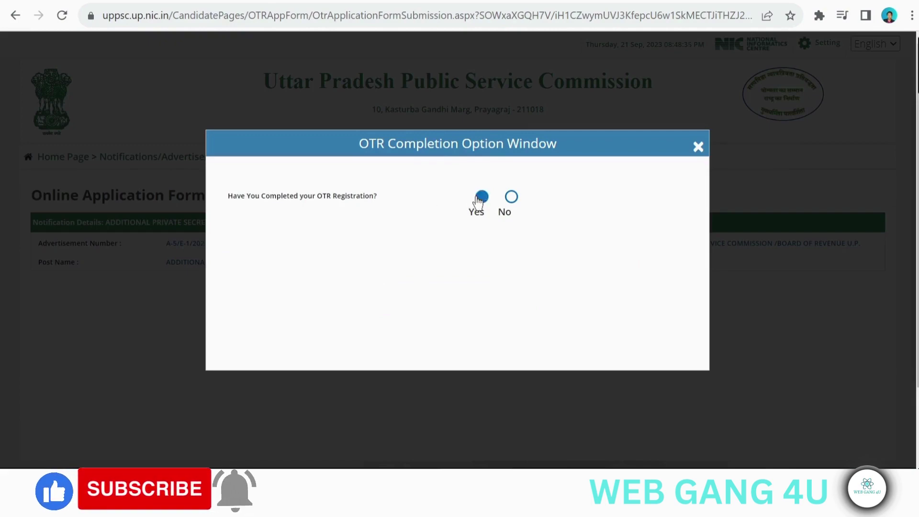
left_click(513, 198)
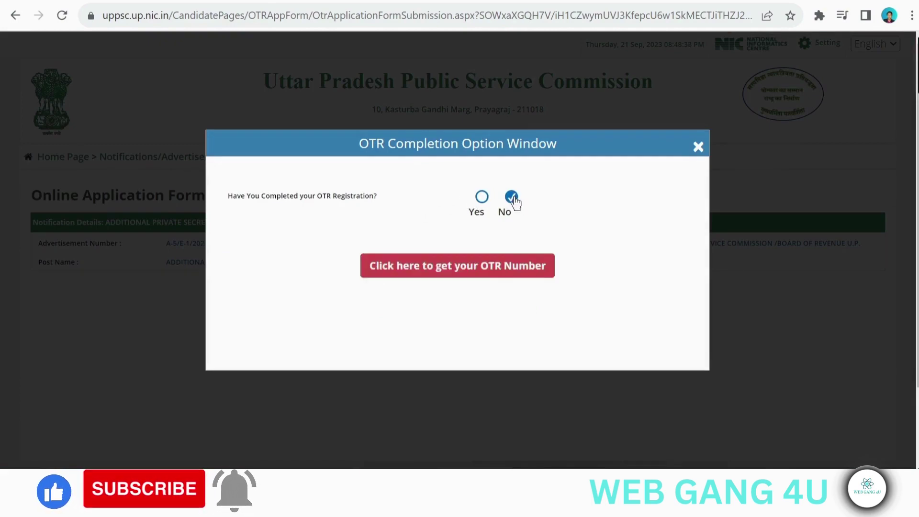
- Start a new OTR registration with the applicant's e-mail and mobile number, then verify them
left_click(460, 271)
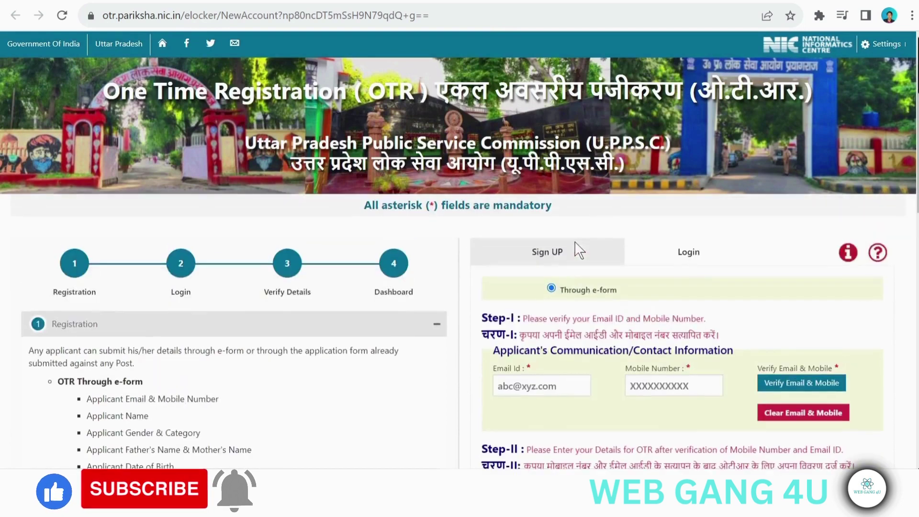
left_click(538, 389)
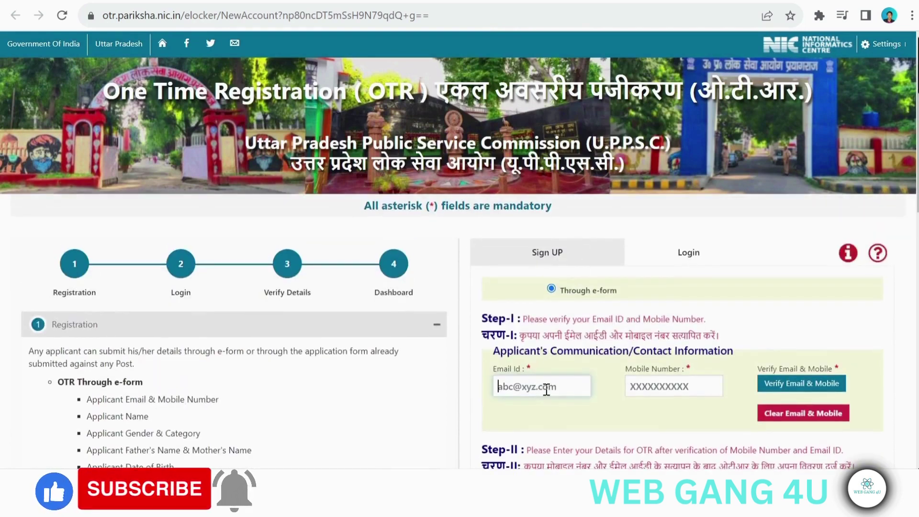
left_click(664, 379)
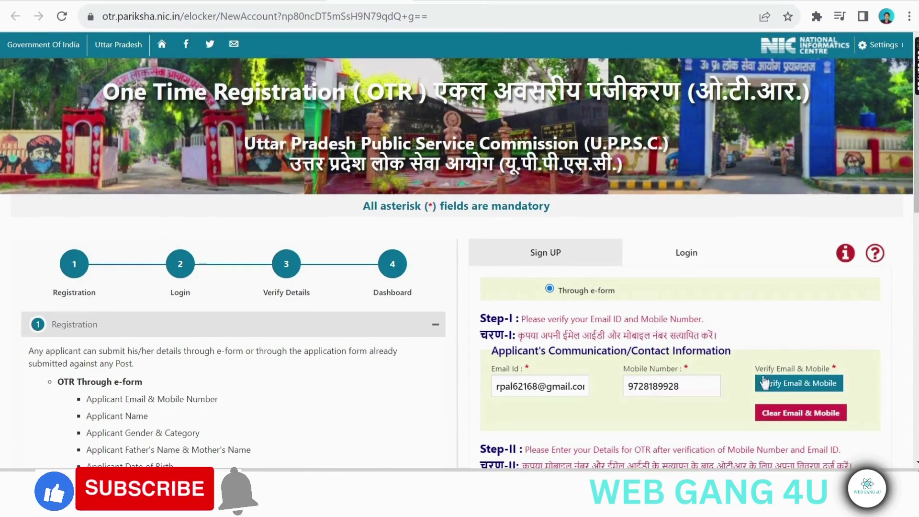
left_click(778, 387)
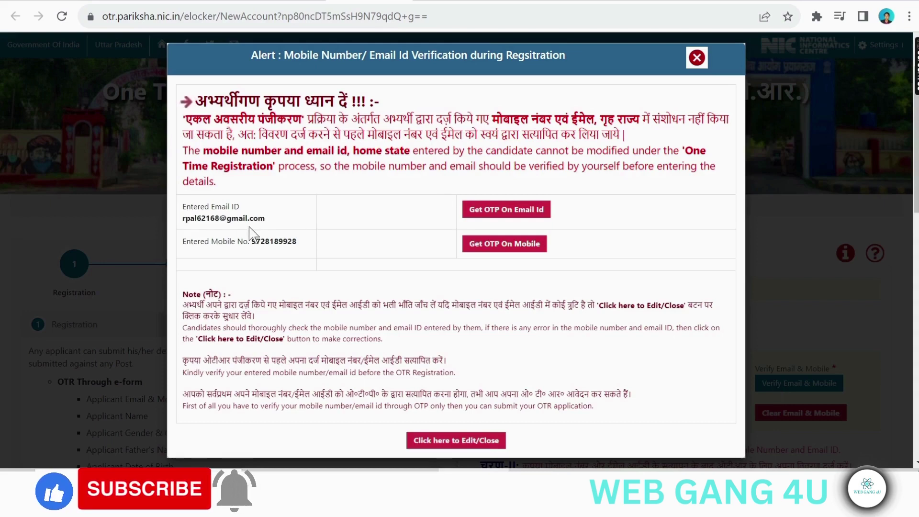
- Request the e-mail and mobile OTPs, enter both received codes, and close the alert
left_click(500, 209)
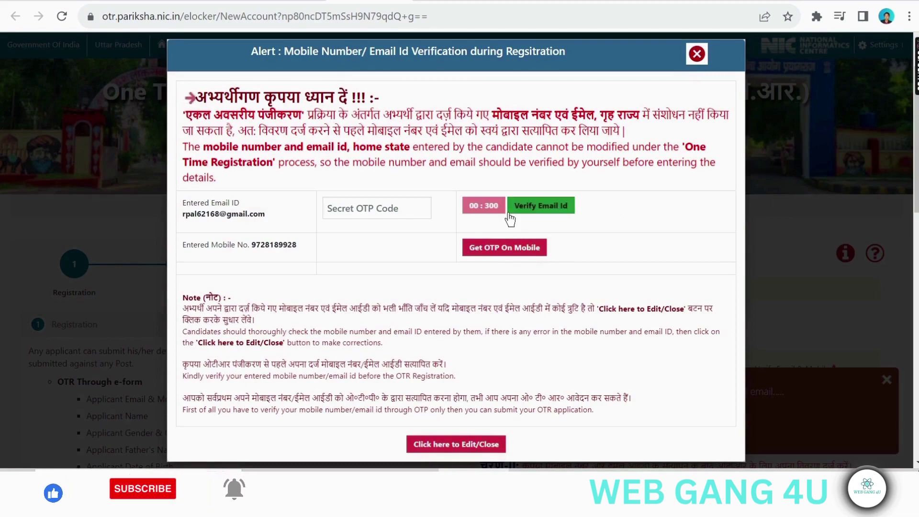
left_click(377, 210)
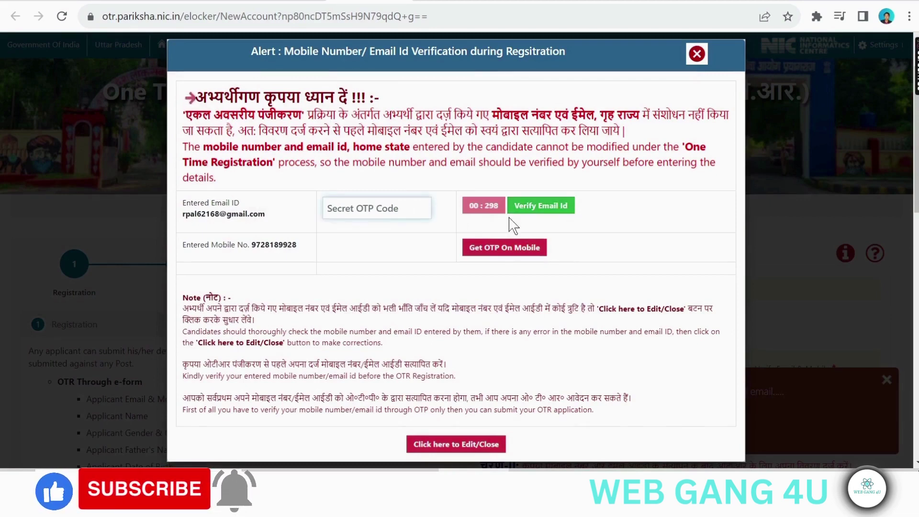
left_click(508, 254)
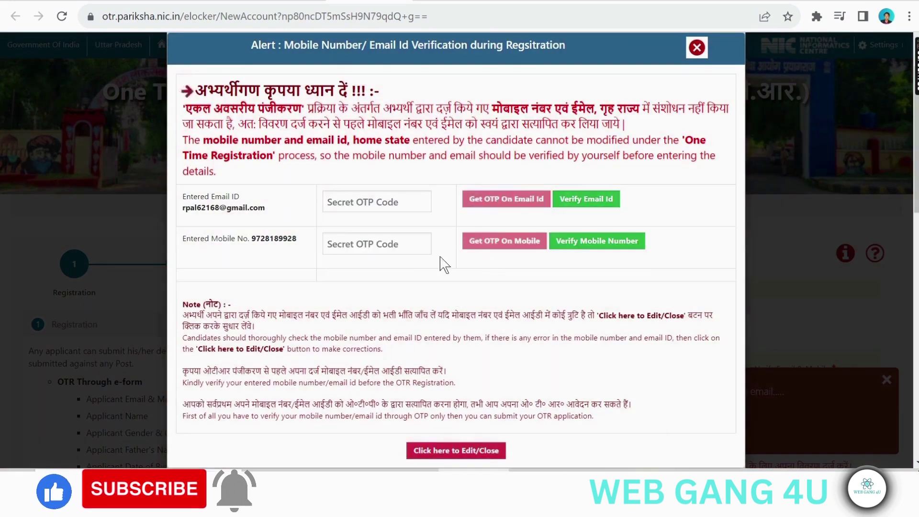
left_click(341, 244)
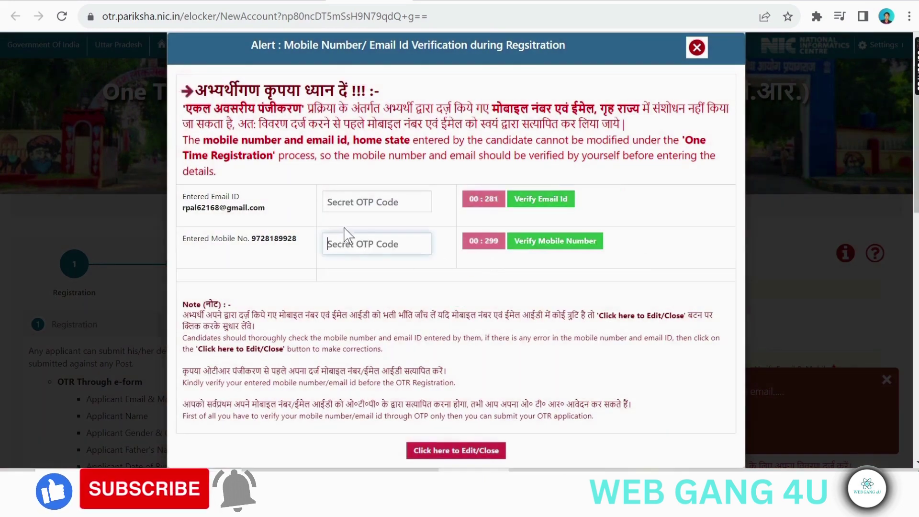
left_click(366, 202)
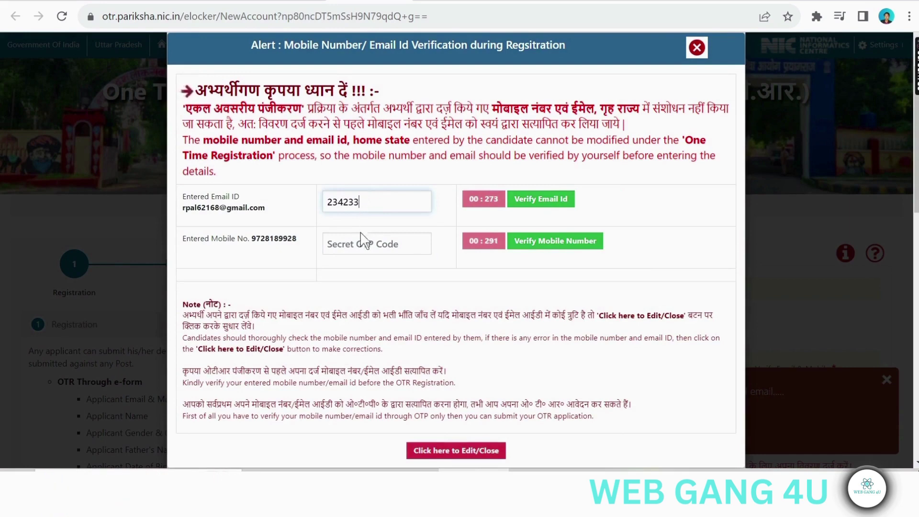
left_click(361, 240)
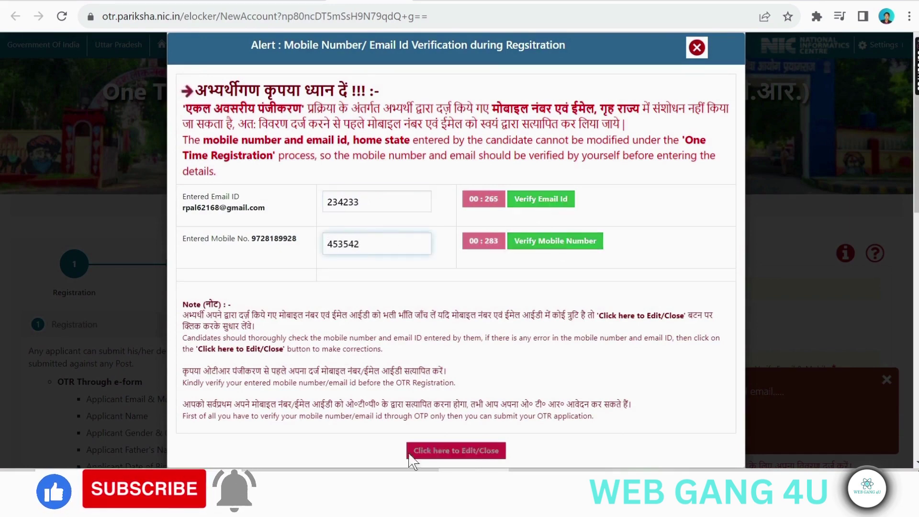
left_click(476, 454)
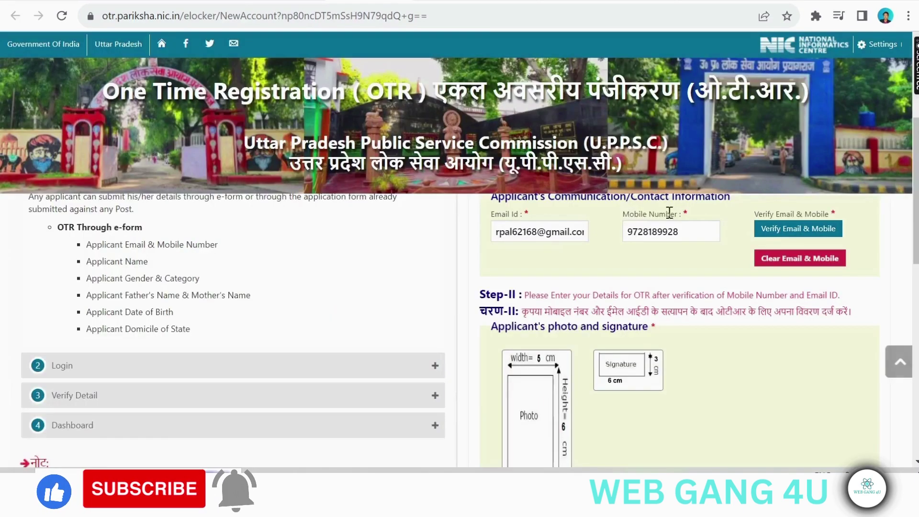
scroll(657, 276, "down", 2)
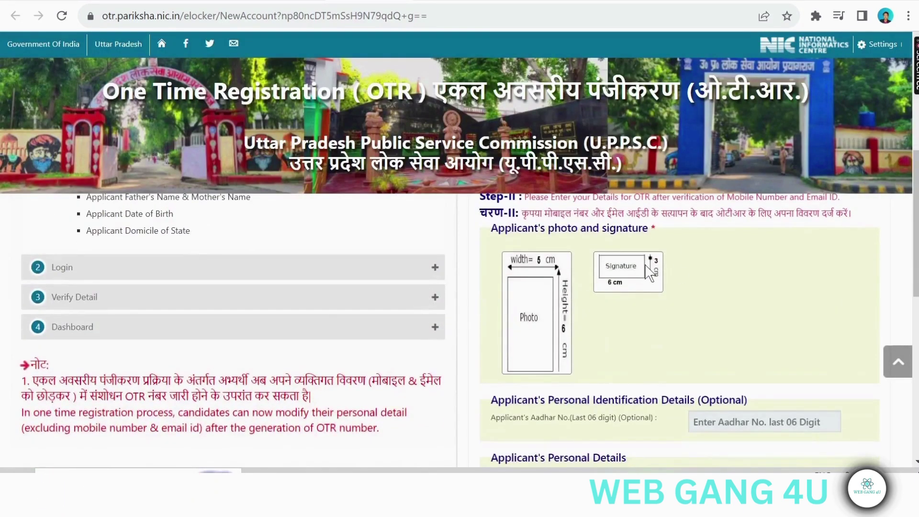
scroll(650, 272, "down", 2)
scroll(649, 273, "down", 1)
scroll(650, 267, "down", 2)
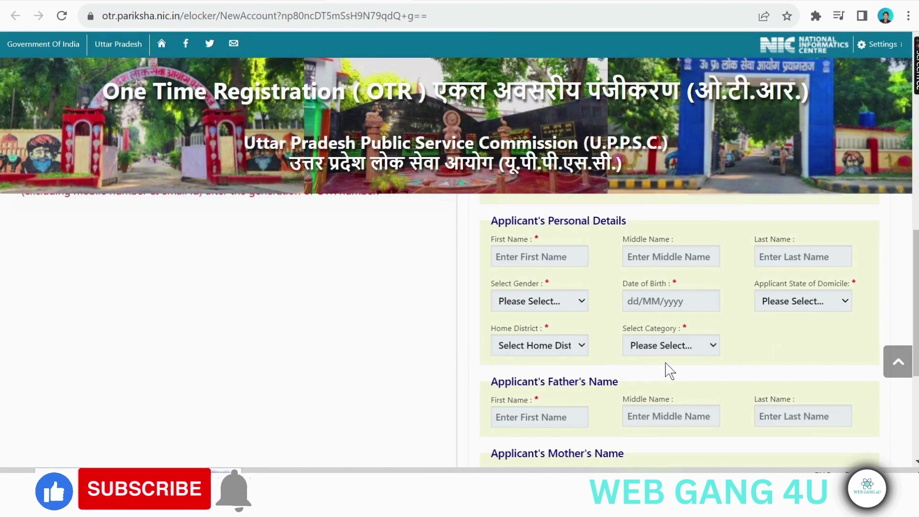
scroll(669, 371, "down", 2)
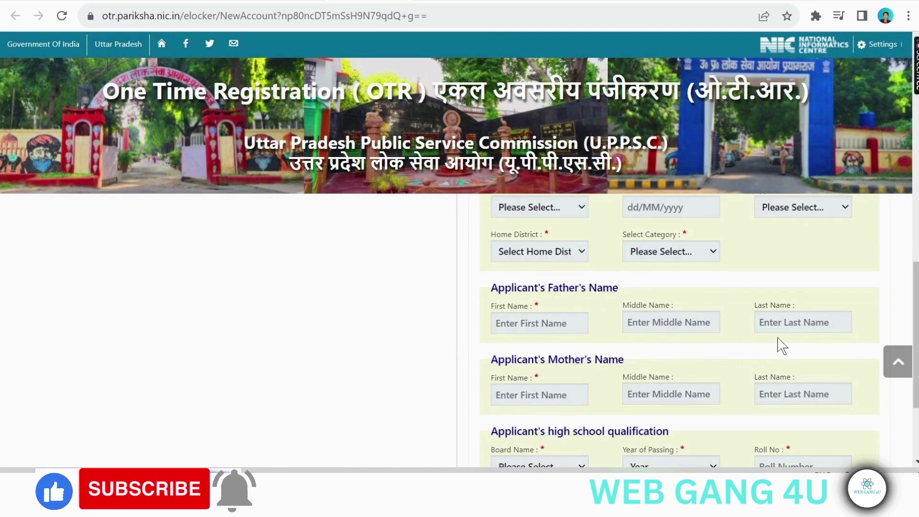
scroll(781, 346, "down", 1)
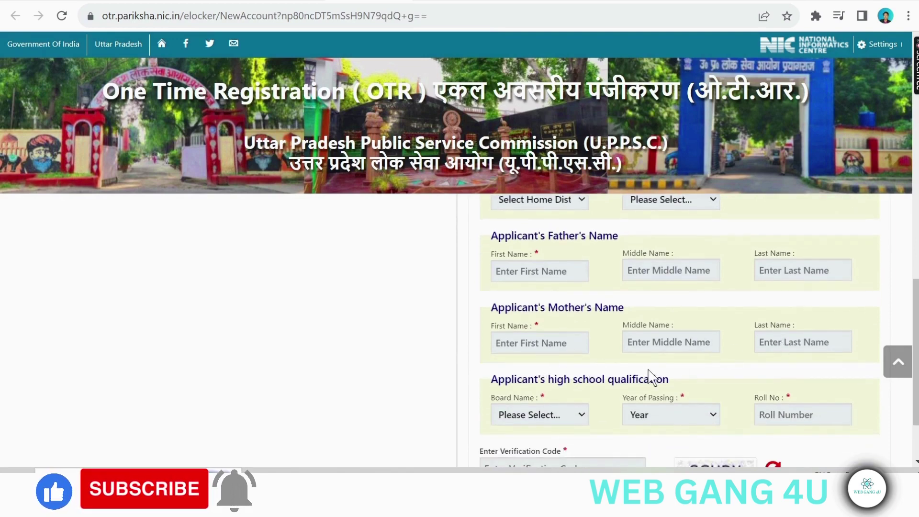
scroll(764, 368, "down", 2)
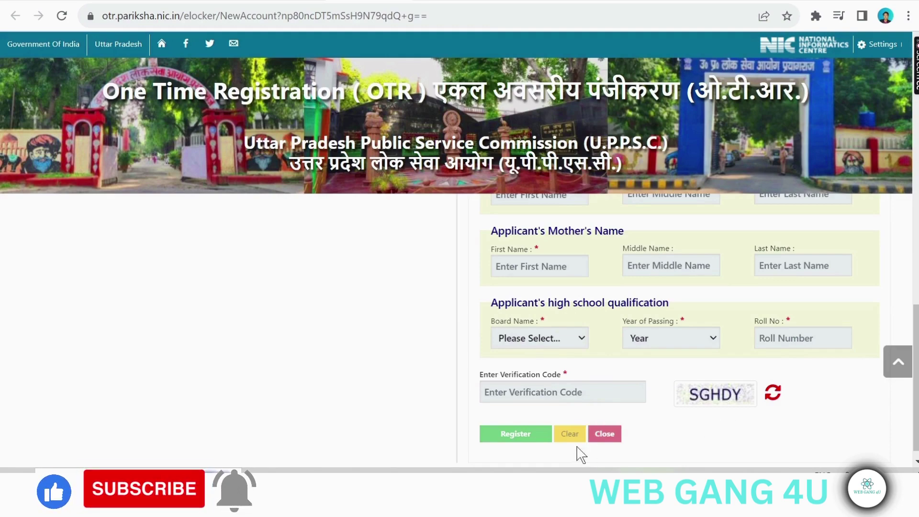
- Submit the OTR registration form and go to OTR sign-in using the mobile number
left_click(514, 436)
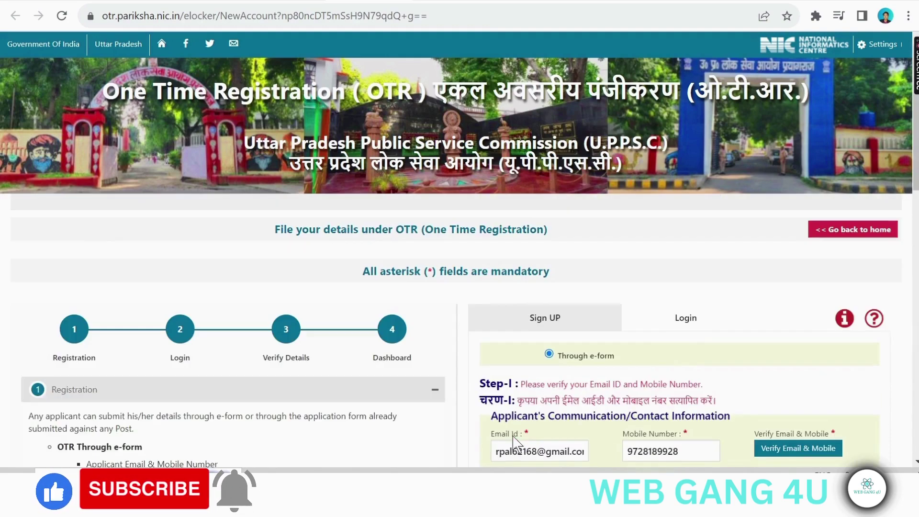
left_click(682, 328)
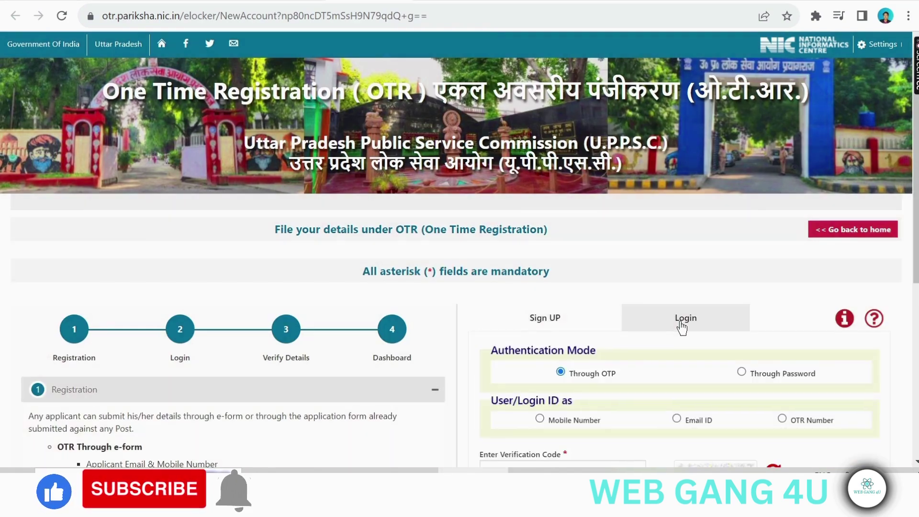
scroll(682, 328, "down", 1)
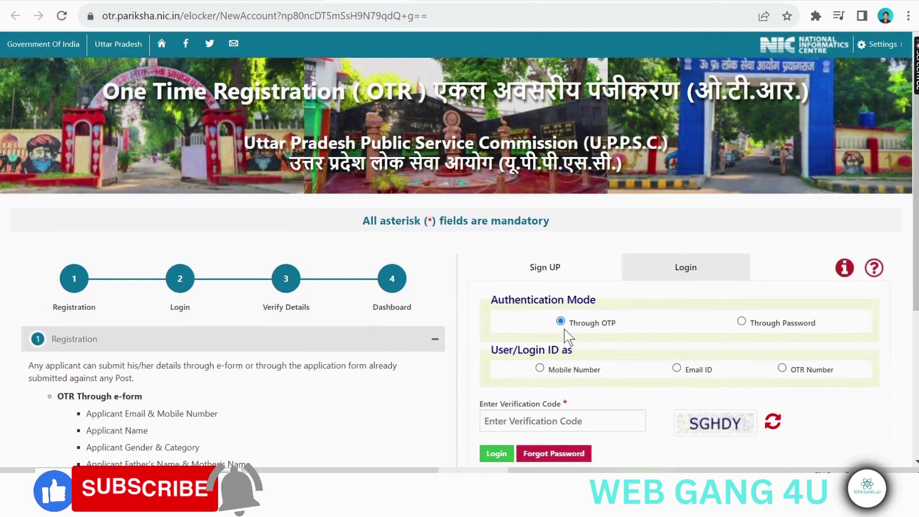
left_click(539, 368)
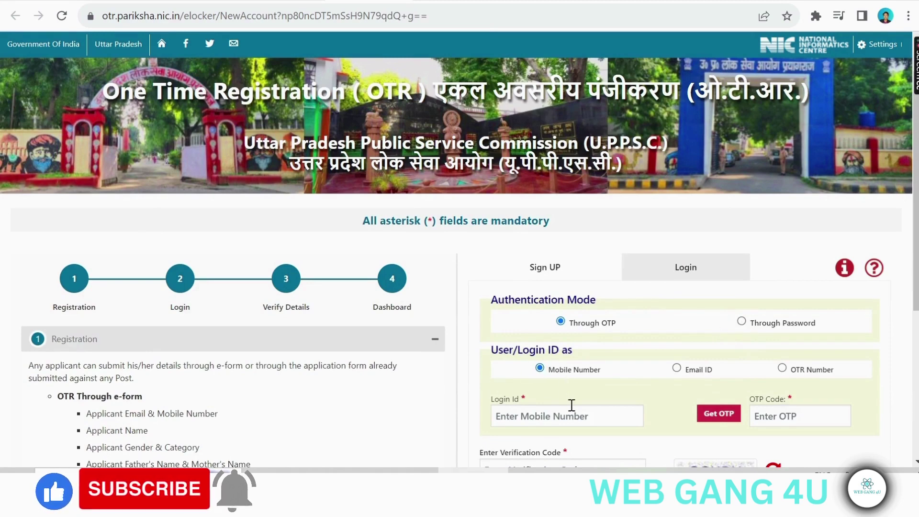
- Enter the mobile number as login id and choose 'Through Password' authentication
left_click(550, 423)
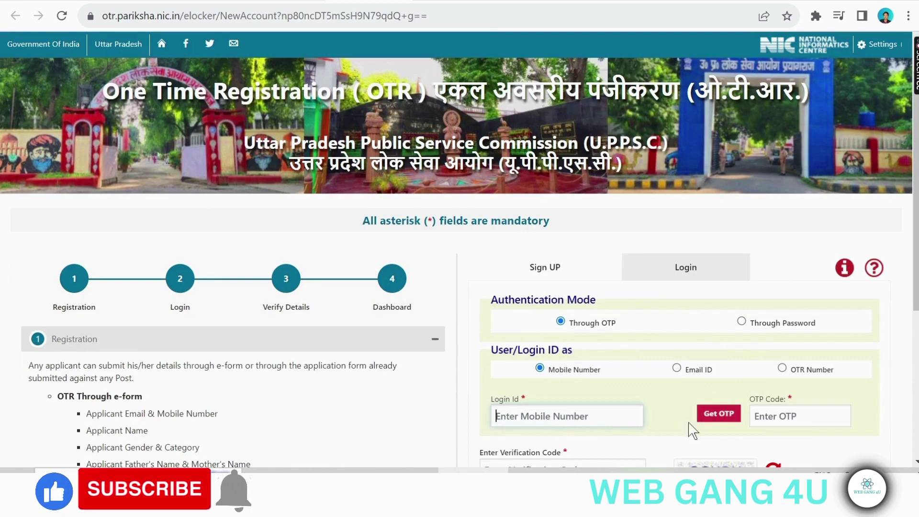
scroll(632, 438, "down", 2)
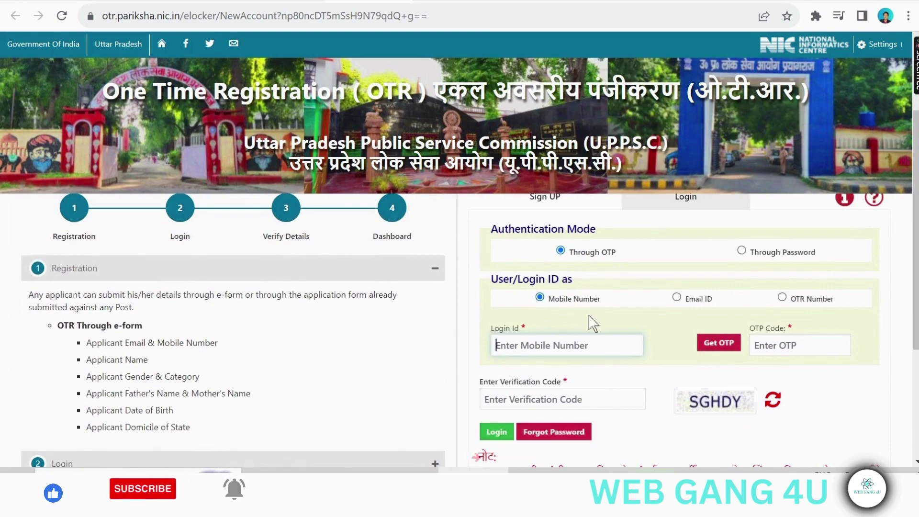
left_click(594, 346)
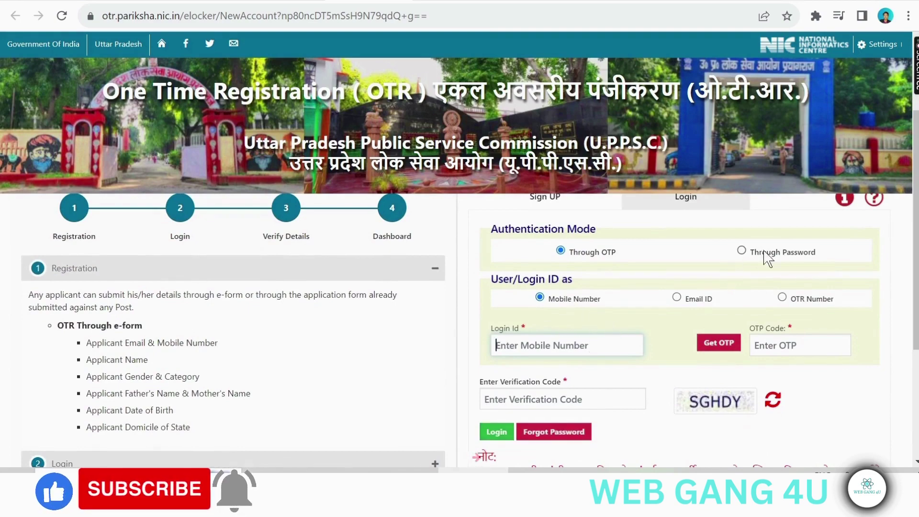
left_click(740, 251)
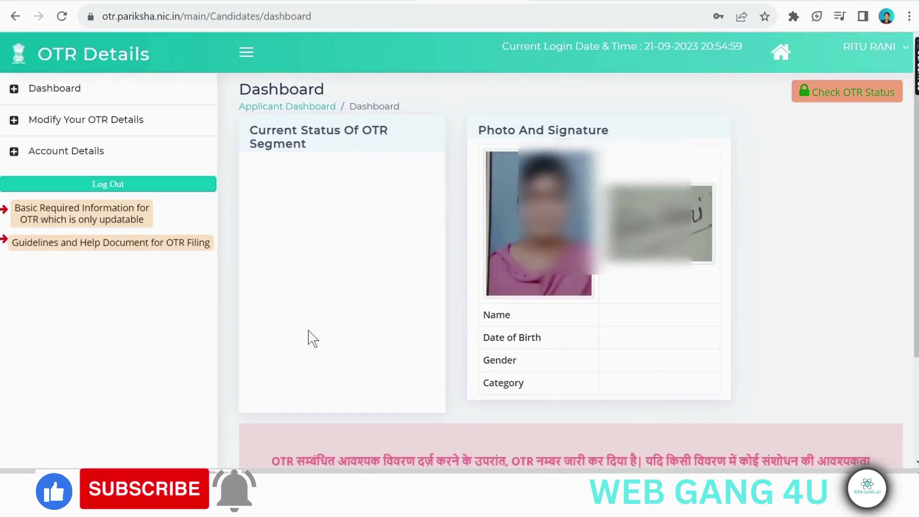
- Scroll the OTR Details dashboard down and back up to review it
scroll(312, 372, "down", 3)
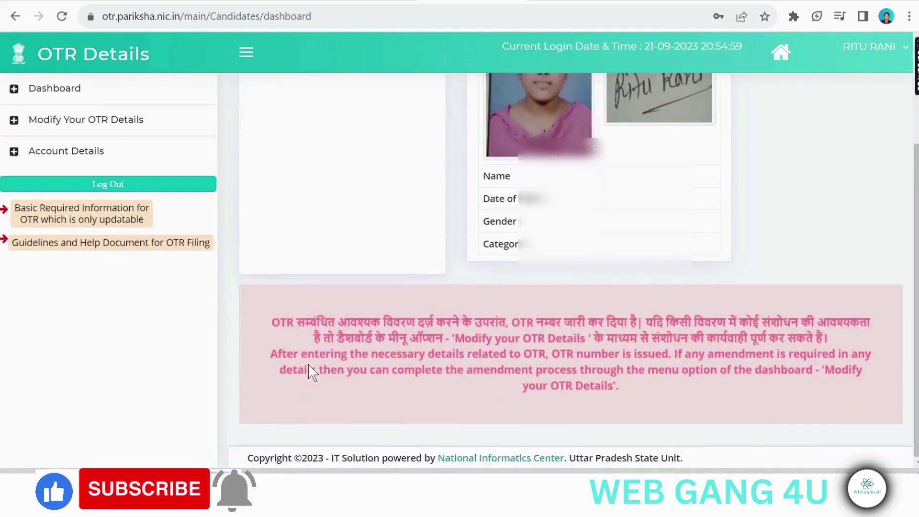
scroll(604, 390, "up", 3)
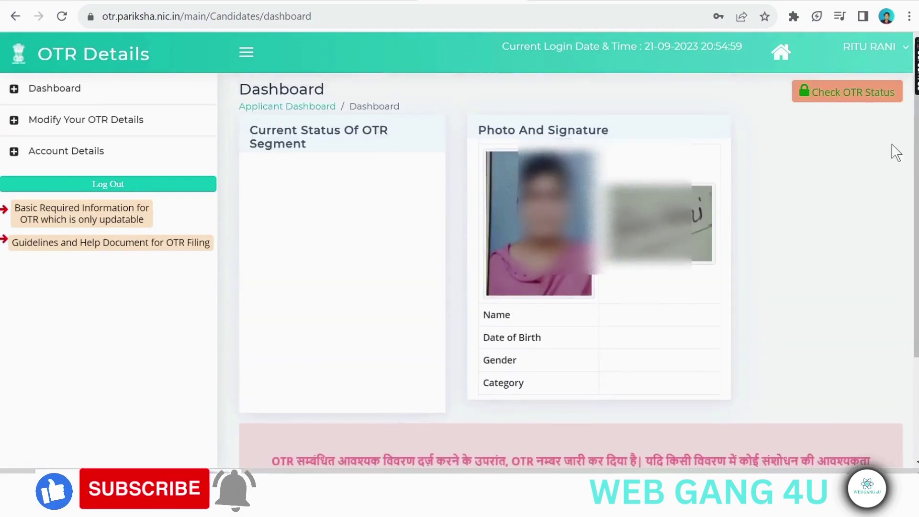
- Check the OTR status shows GENERATED, copy the OTR number, and close the dialog
left_click(842, 98)
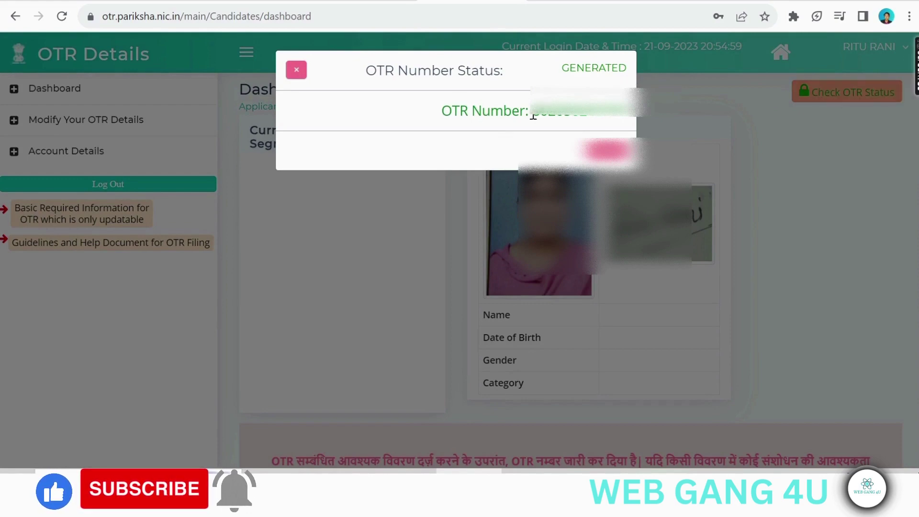
left_click_drag(533, 117, 627, 118)
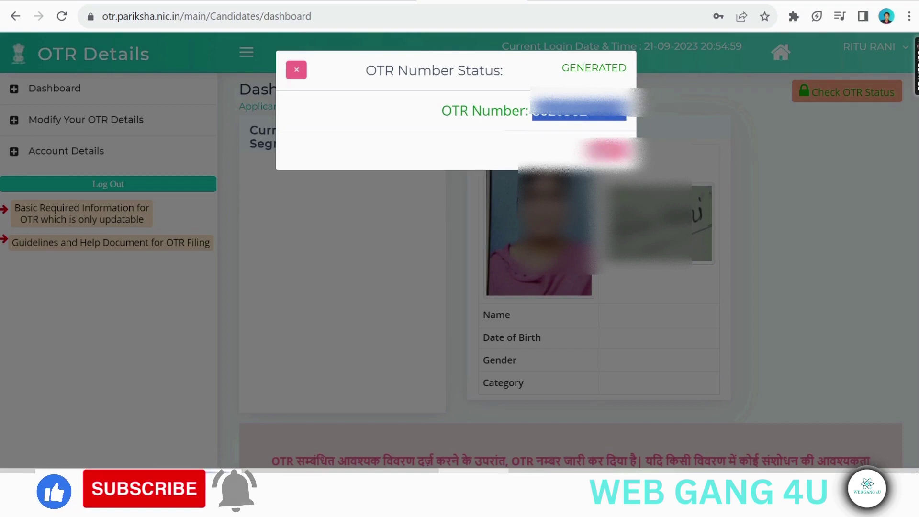
left_click(606, 151)
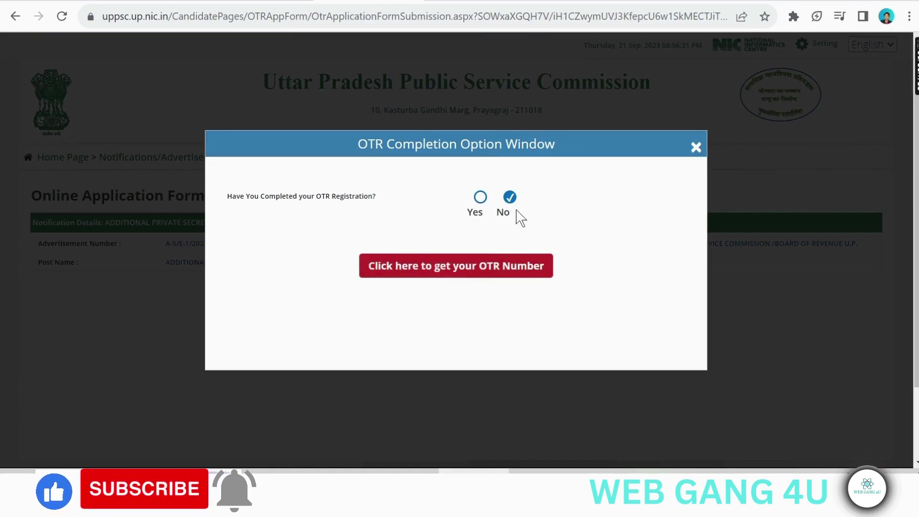
- Answer Yes to OTR completion, paste the OTR number for validation, and start authentication
left_click(480, 197)
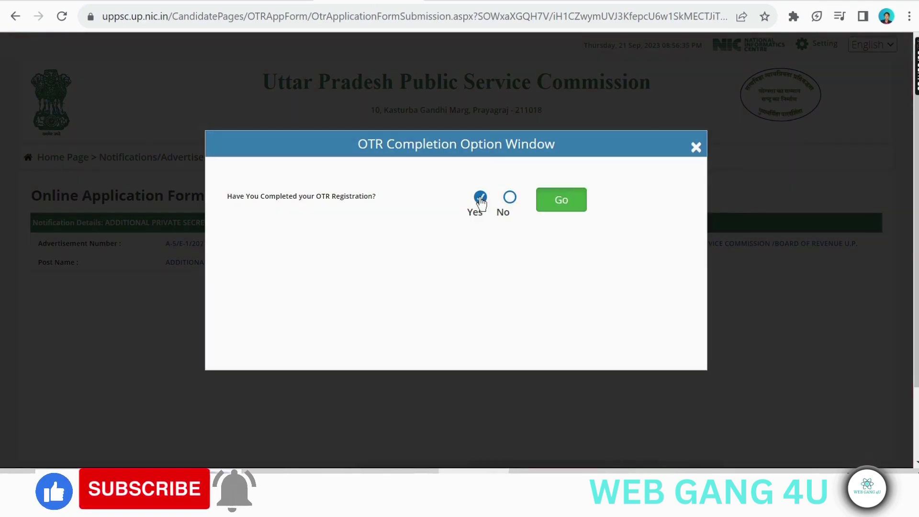
left_click(570, 207)
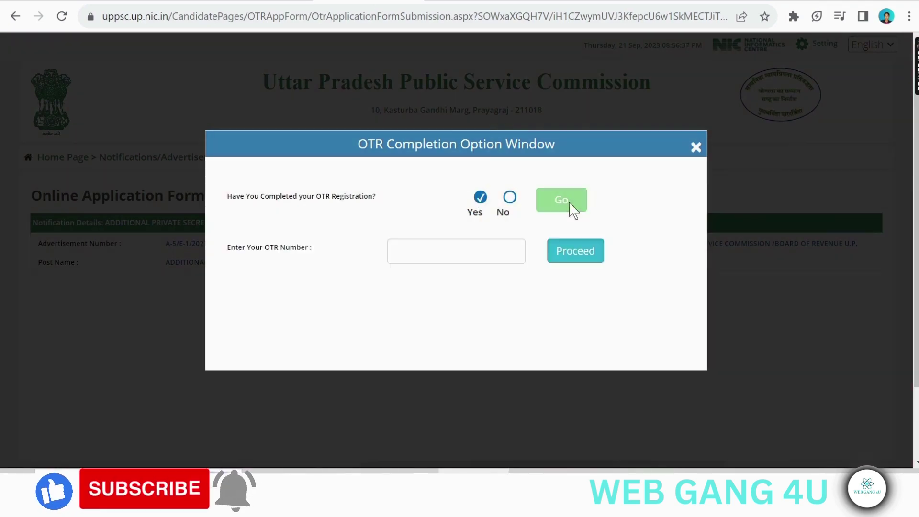
left_click(417, 248)
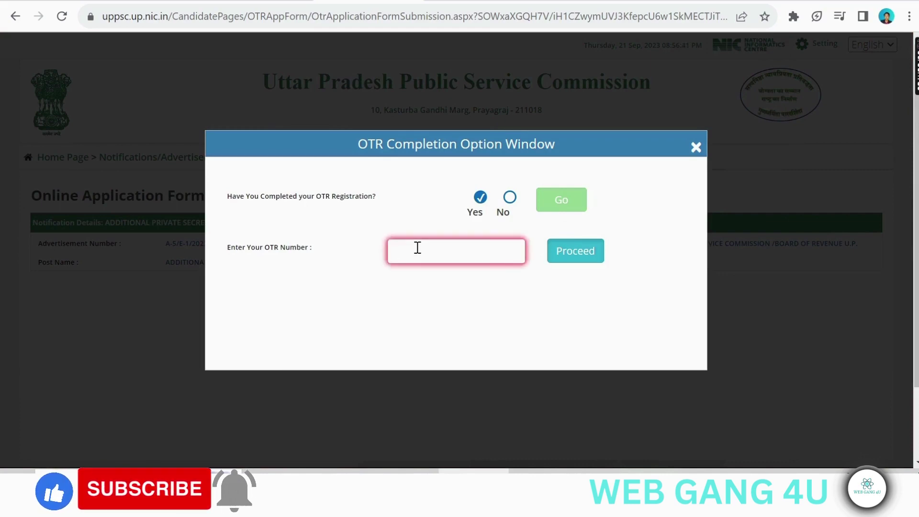
key("ctrl+v")
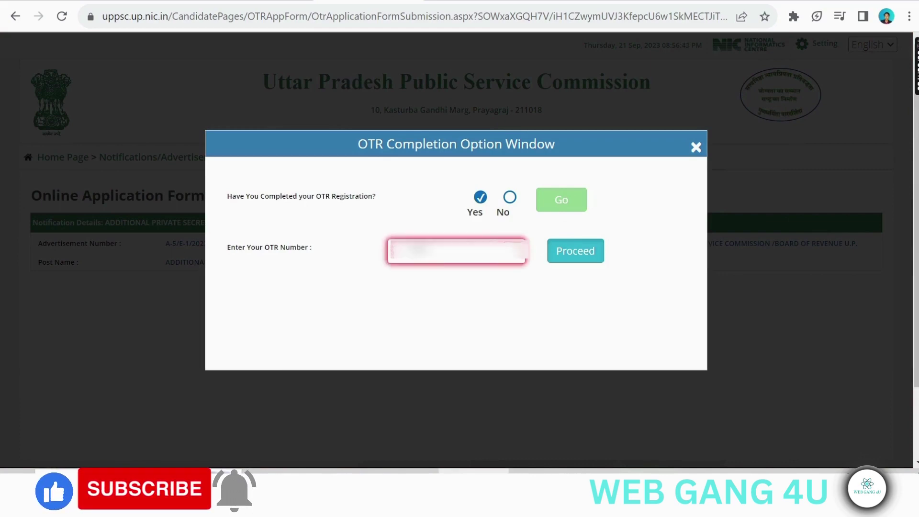
left_click(576, 252)
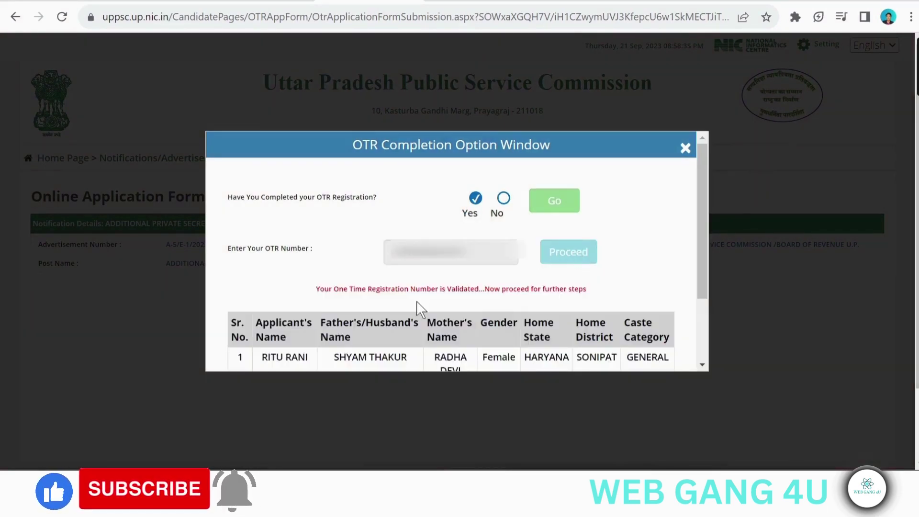
scroll(421, 307, "down", 2)
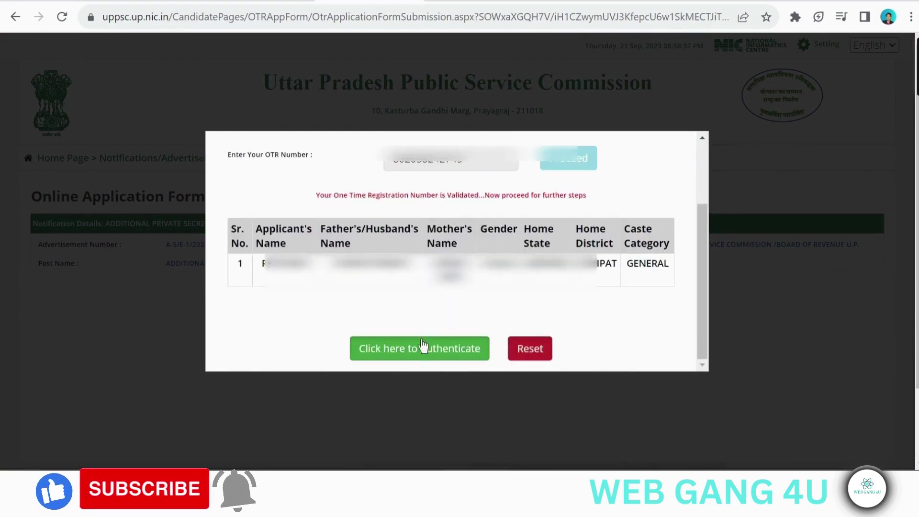
left_click(424, 346)
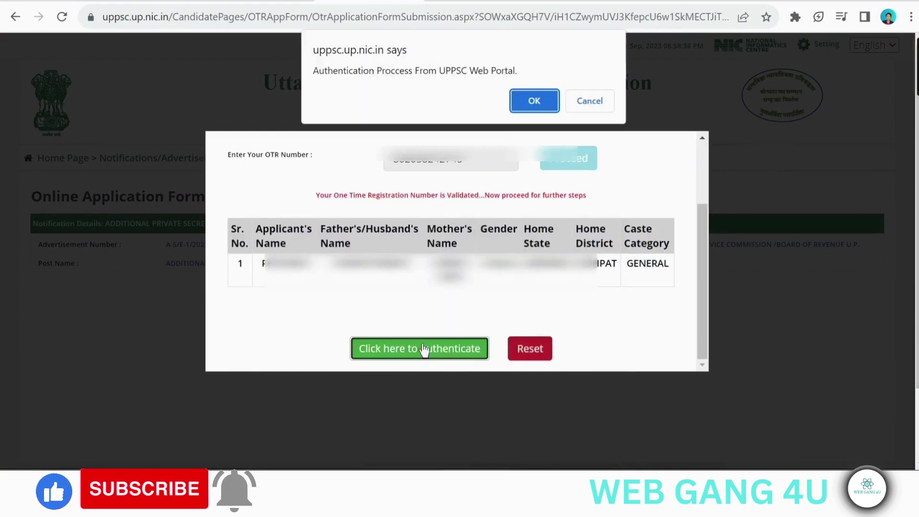
- Accept the prompt, get and verify an OTP on the registered device, then proceed
left_click(532, 102)
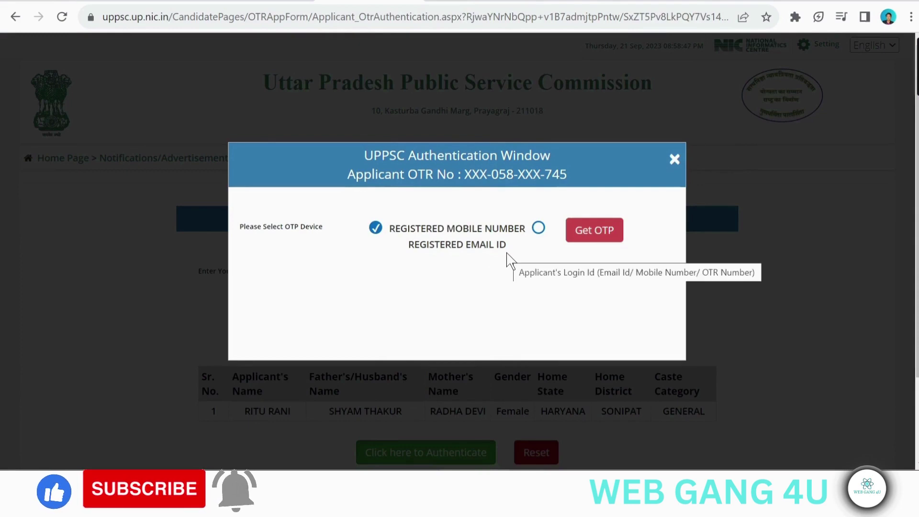
left_click(538, 232)
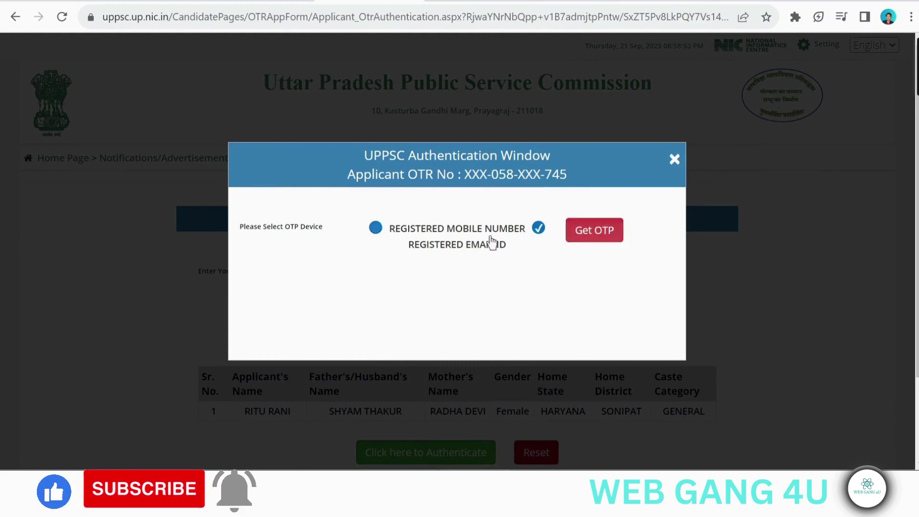
left_click(584, 236)
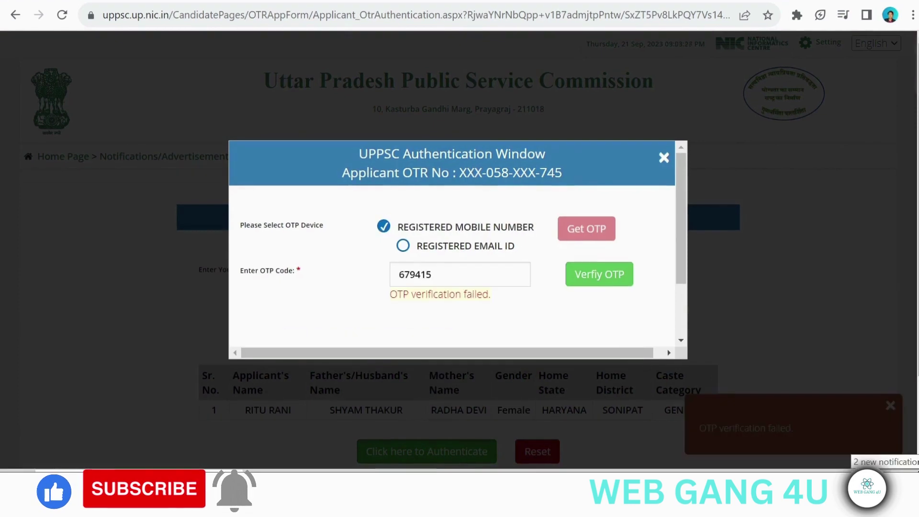
left_click(616, 287)
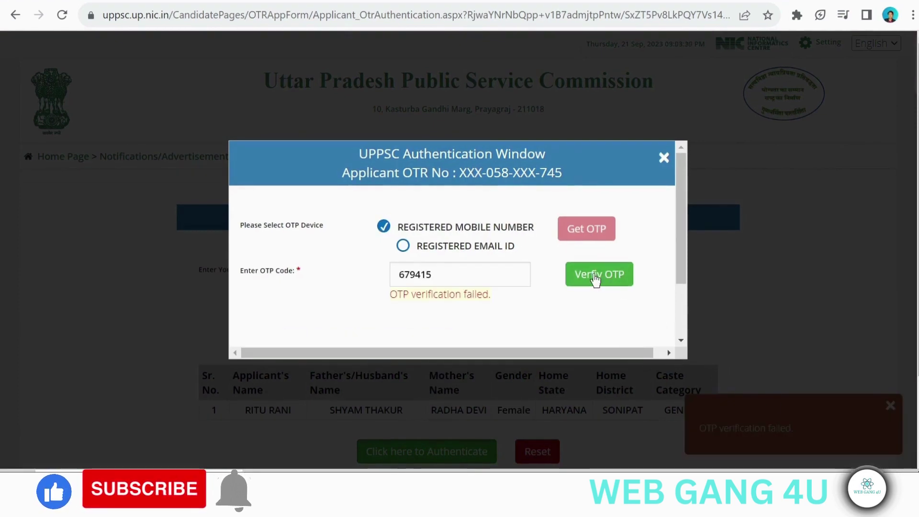
scroll(595, 282, "down", 2)
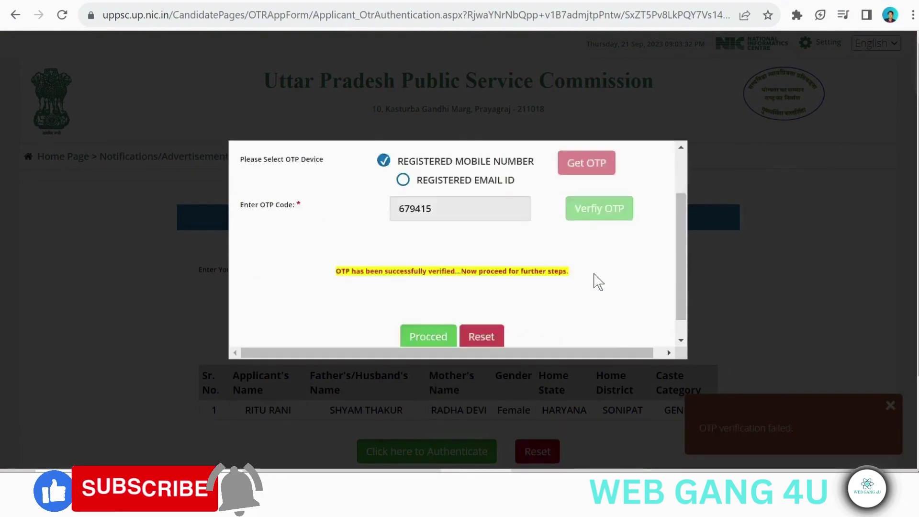
left_click(423, 313)
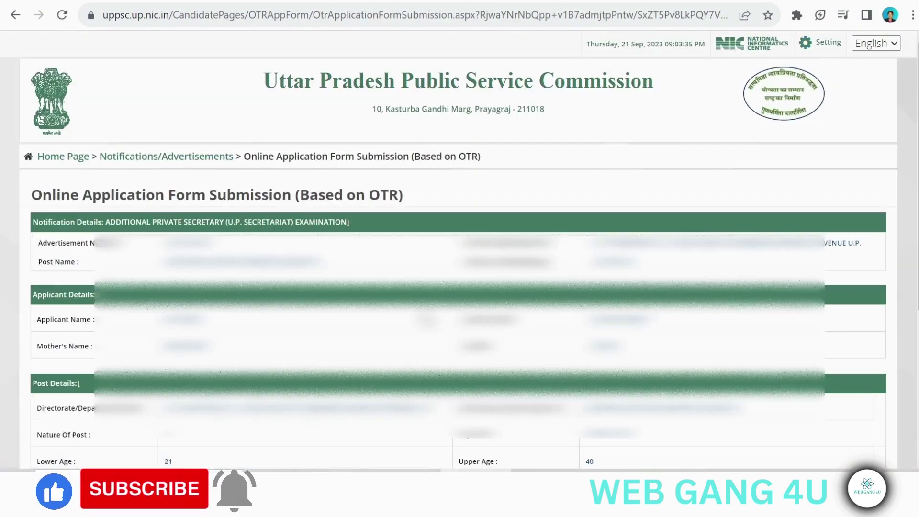
- Proceed to the post details form and scroll to the Essential Qualification Details table
scroll(396, 293, "down", 5)
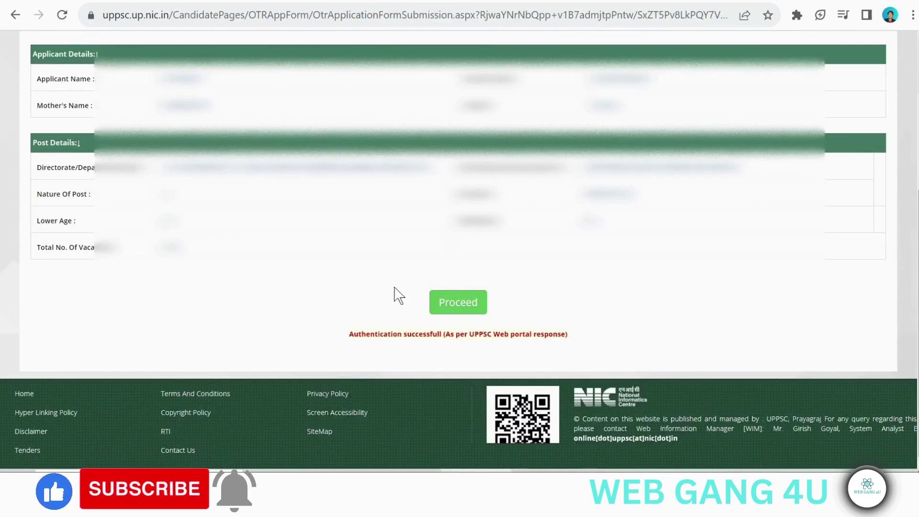
left_click(458, 313)
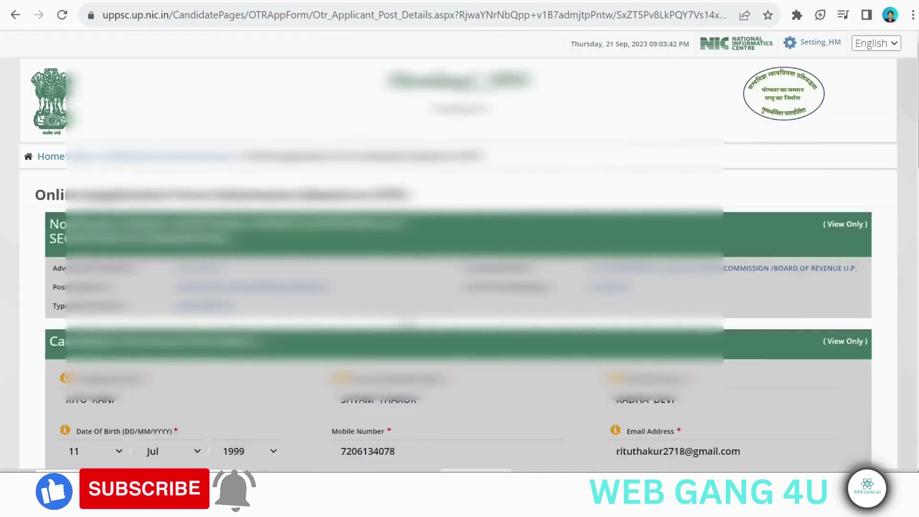
scroll(459, 249, "down", 13)
scroll(407, 320, "down", 3)
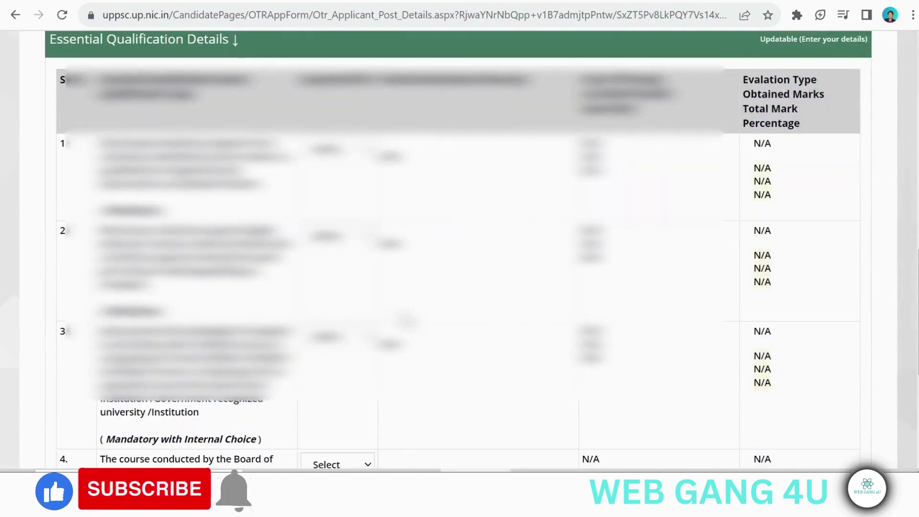
scroll(254, 272, "down", 2)
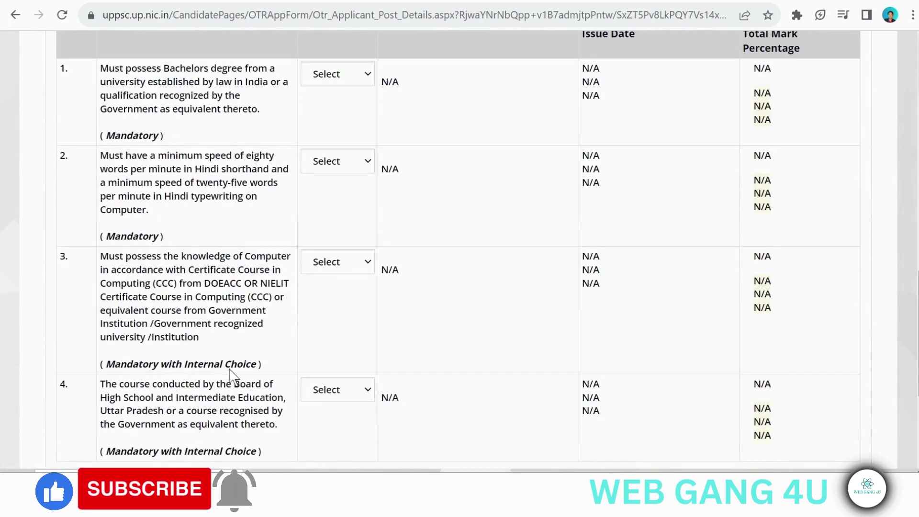
scroll(234, 378, "down", 2)
scroll(341, 307, "up", 5)
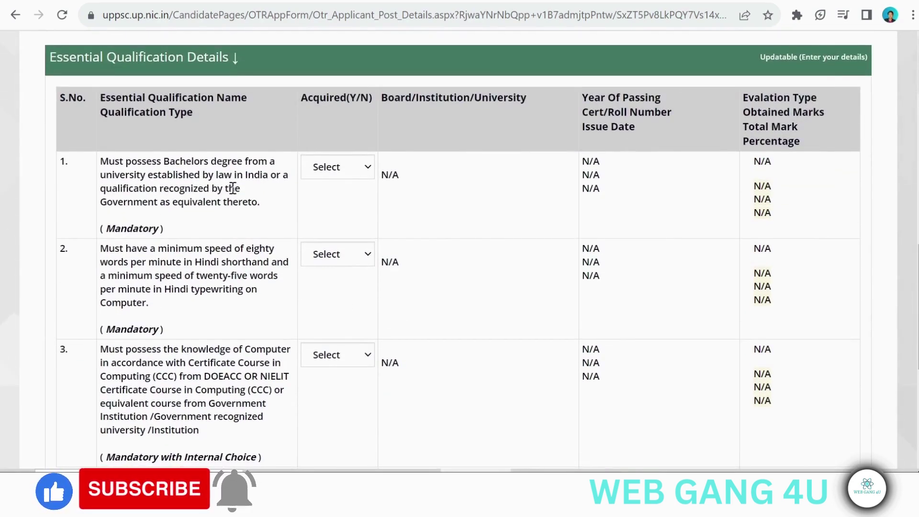
- Mark the Bachelors degree acquired and answer Yes for shorthand/typing, CCC and High School course
left_click(349, 172)
left_click(342, 214)
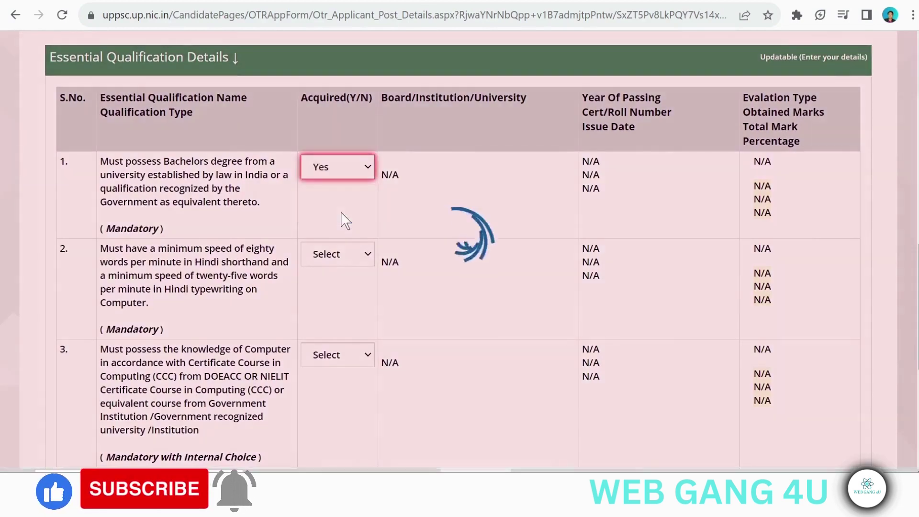
scroll(357, 221, "down", 2)
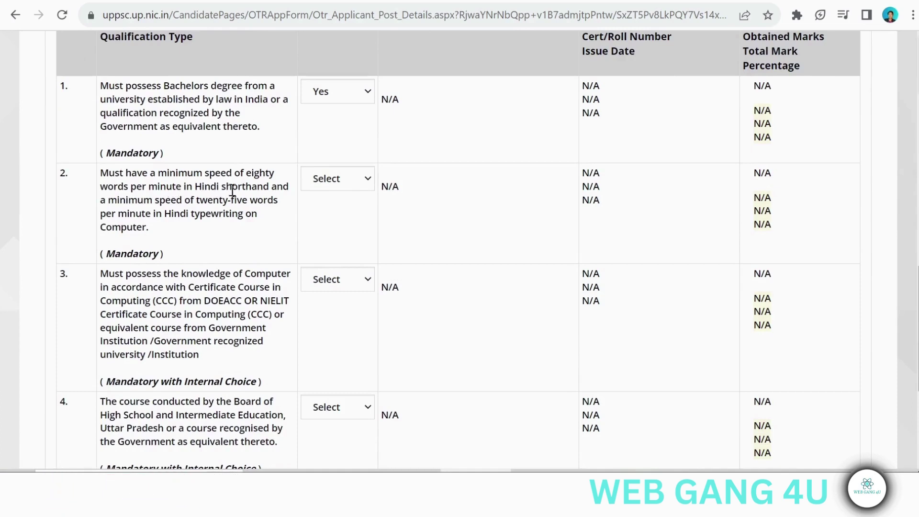
left_click(336, 180)
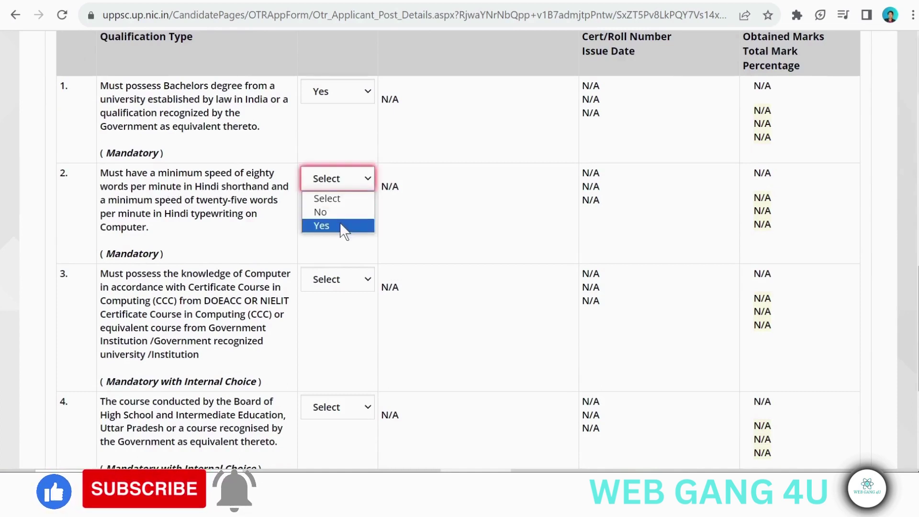
left_click(326, 226)
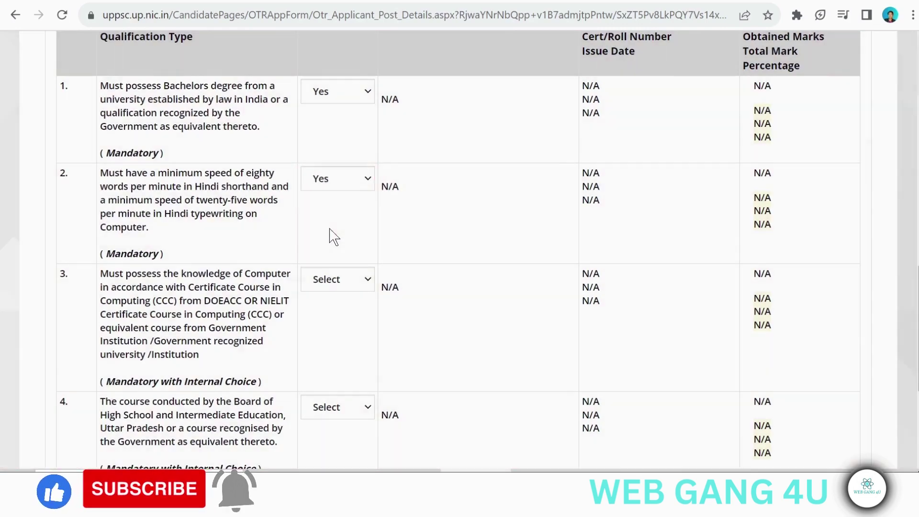
scroll(333, 236, "down", 2)
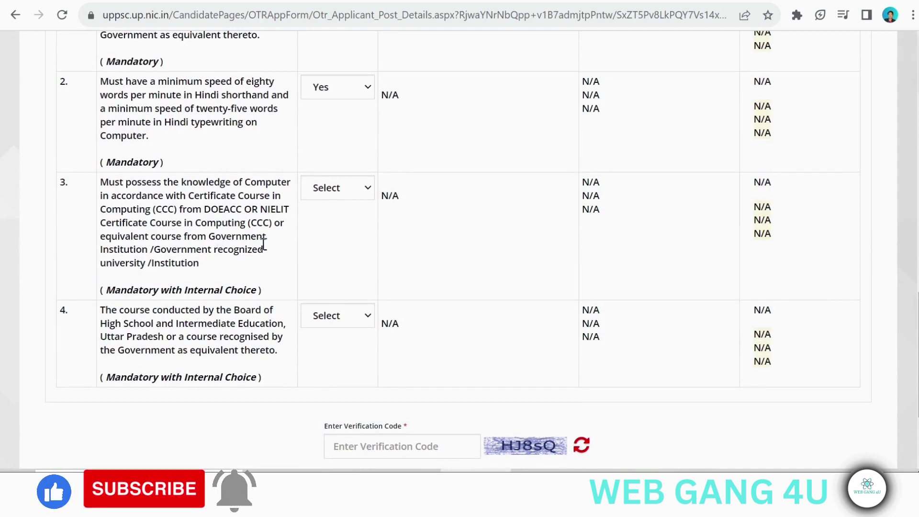
left_click(345, 195)
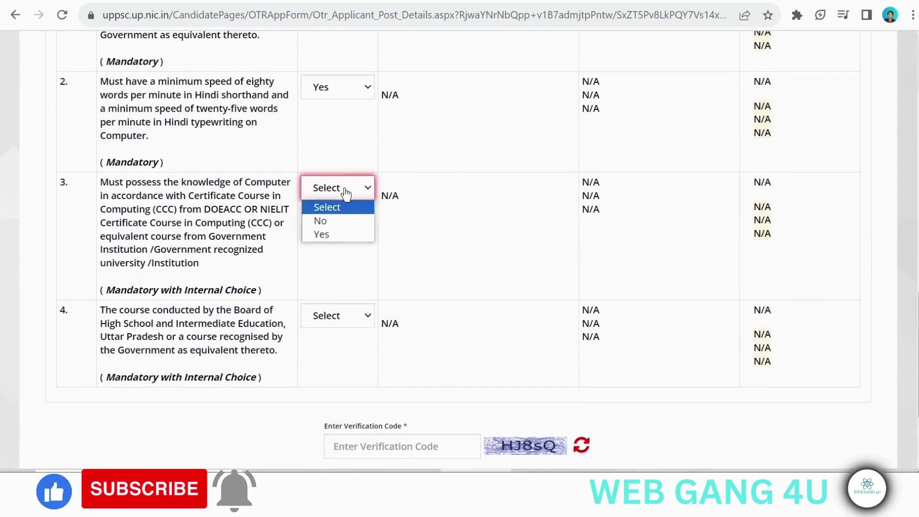
left_click(327, 235)
scroll(327, 240, "down", 2)
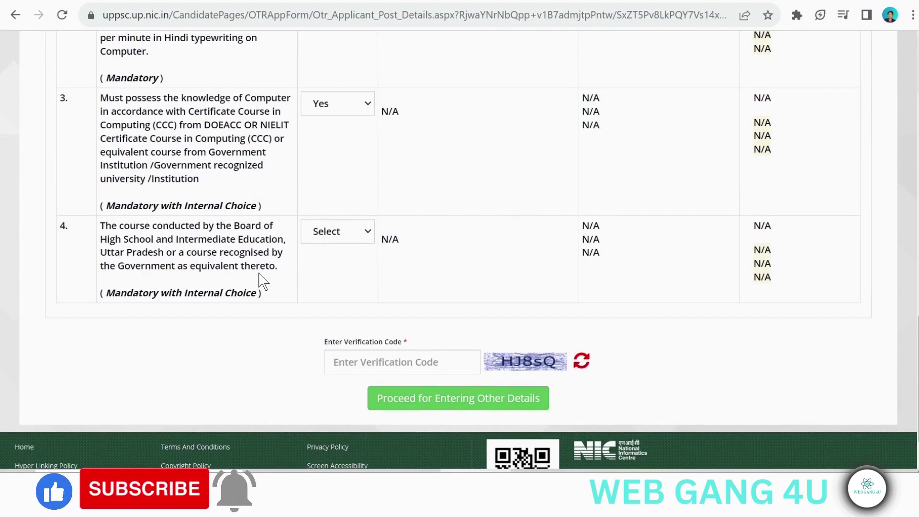
left_click(350, 239)
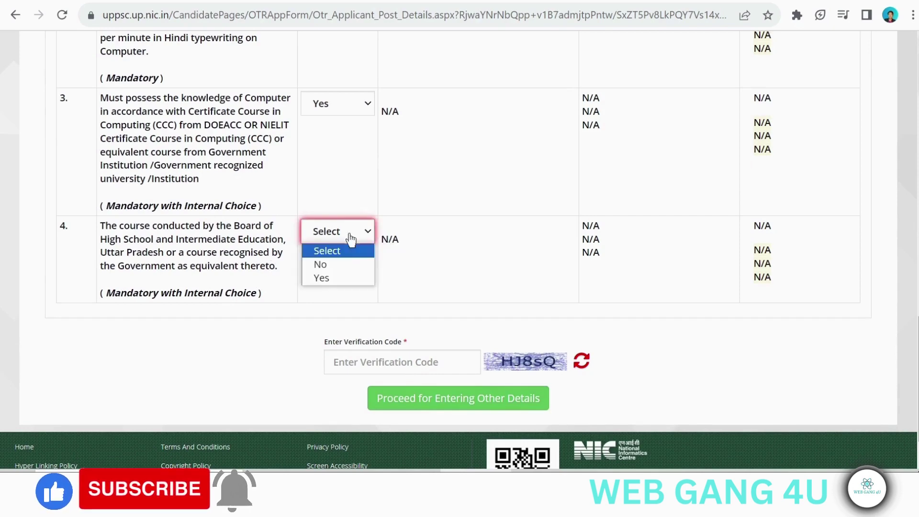
left_click(336, 277)
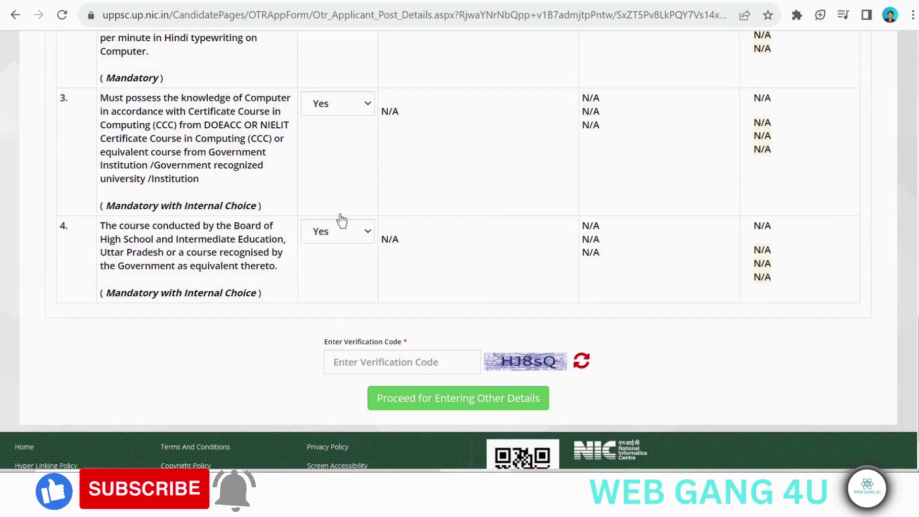
- Enter the captcha code, proceed to Part-II form filing, and confirm saving the details
left_click(358, 362)
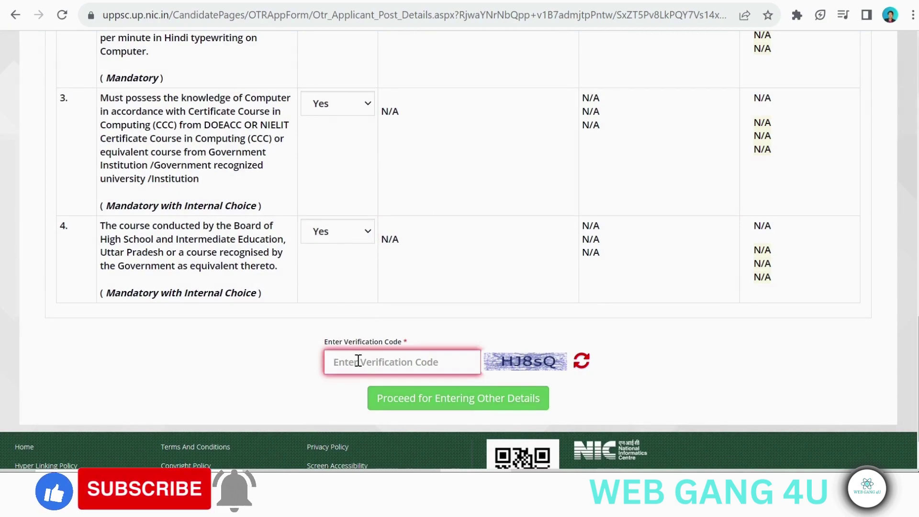
type("HJ8")
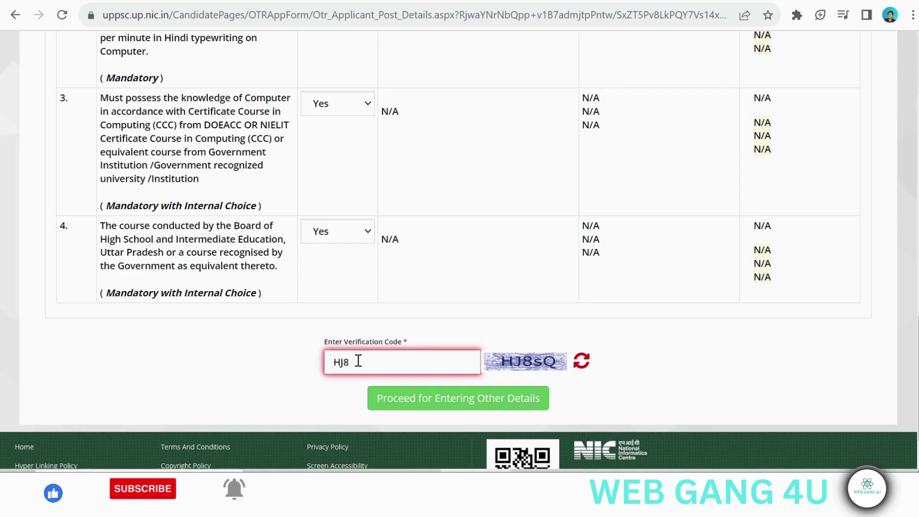
type("sQ")
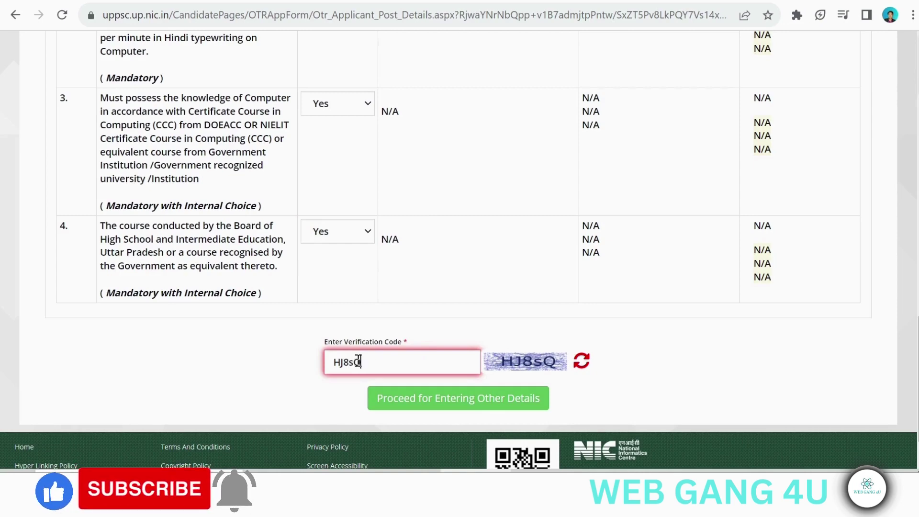
left_click(452, 403)
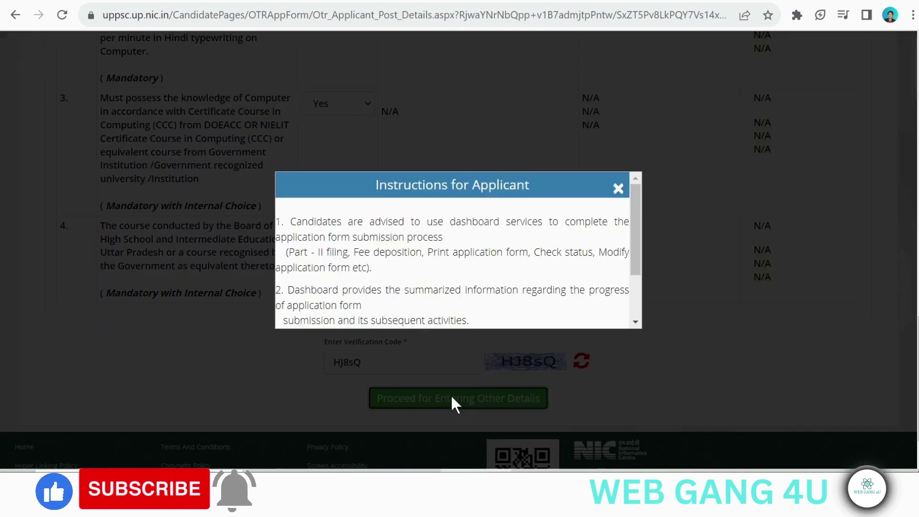
scroll(447, 304, "down", 2)
scroll(450, 304, "down", 2)
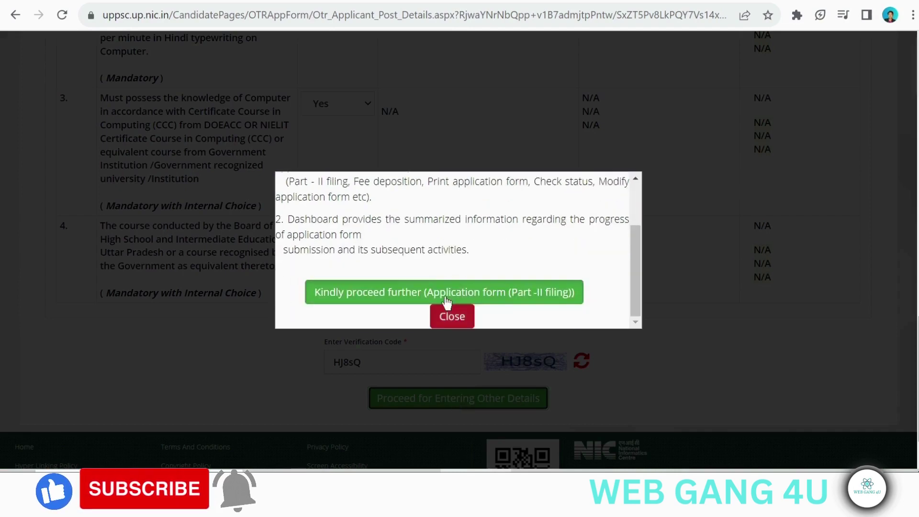
left_click(393, 293)
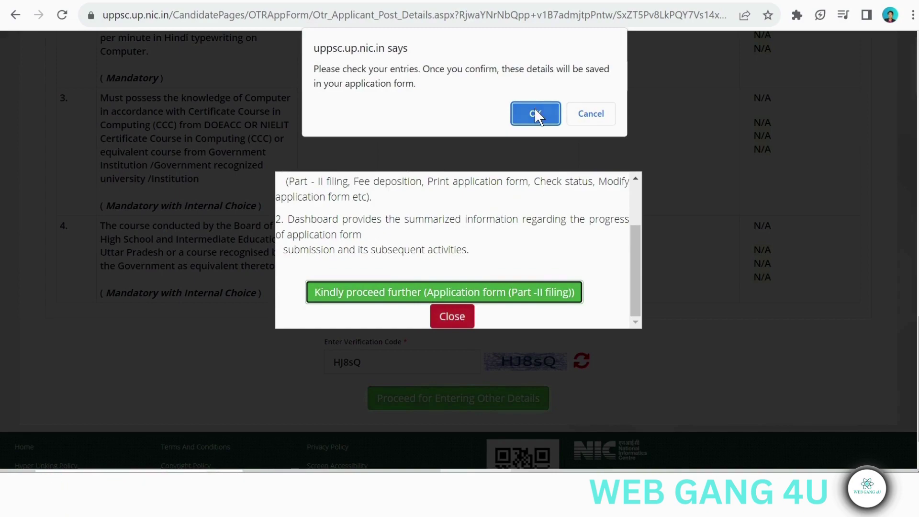
left_click(535, 114)
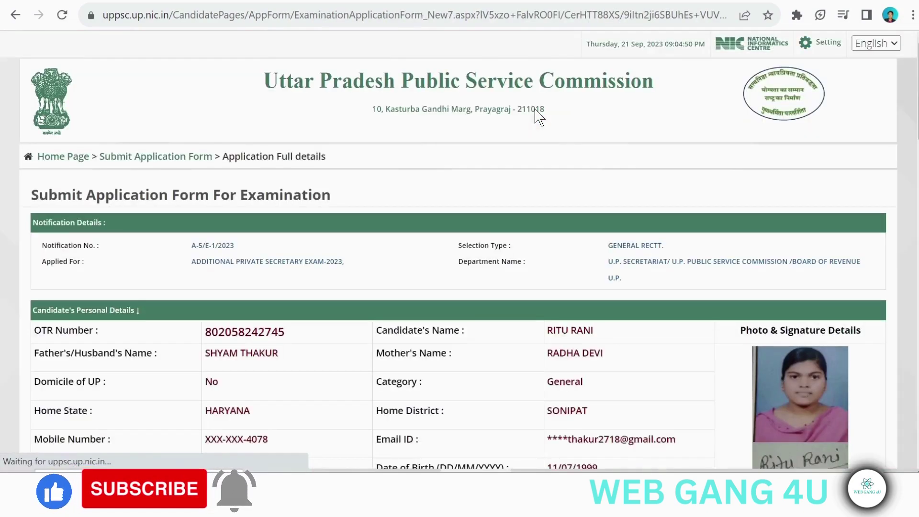
- Answer No for both Territorial Army service and the NCC B certificate qualifications
scroll(535, 114, "down", 18)
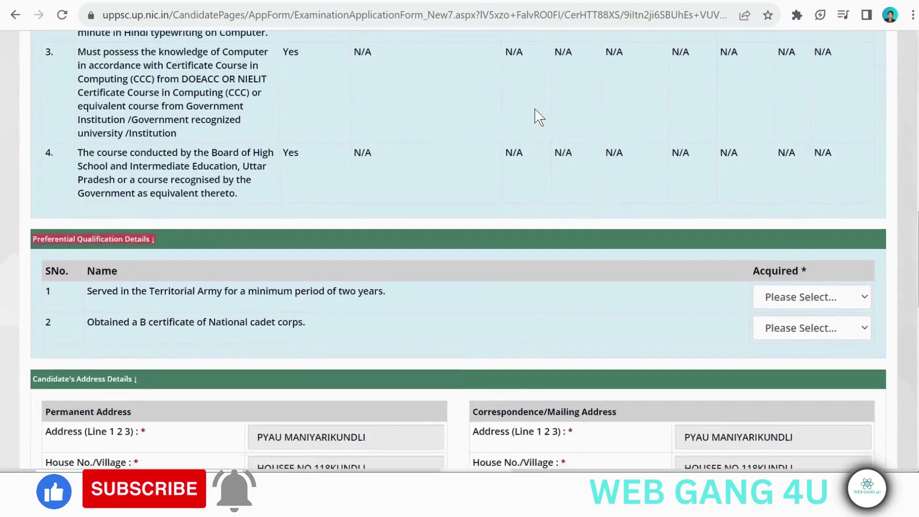
scroll(536, 115, "down", 2)
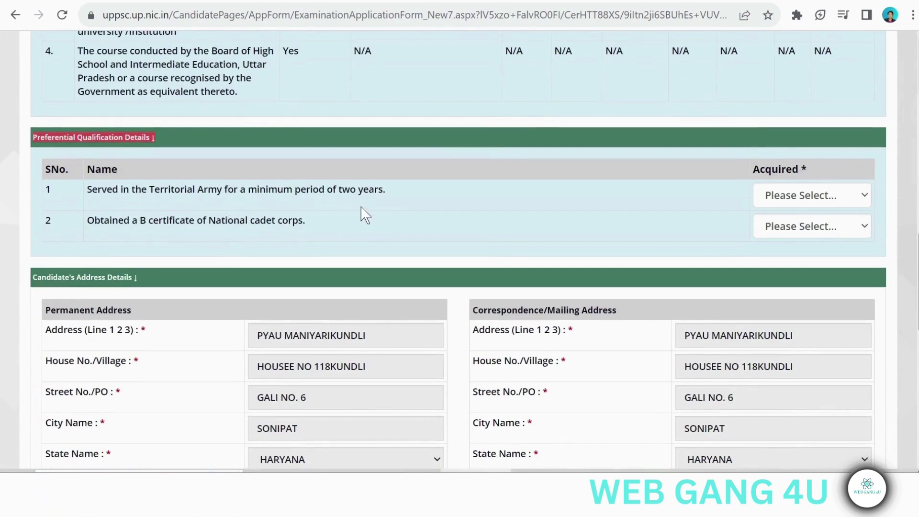
left_click(834, 203)
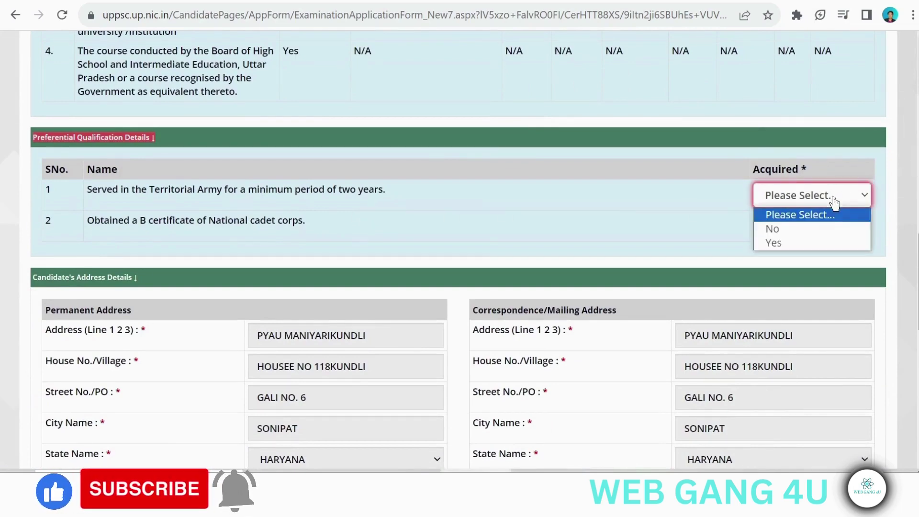
left_click(794, 231)
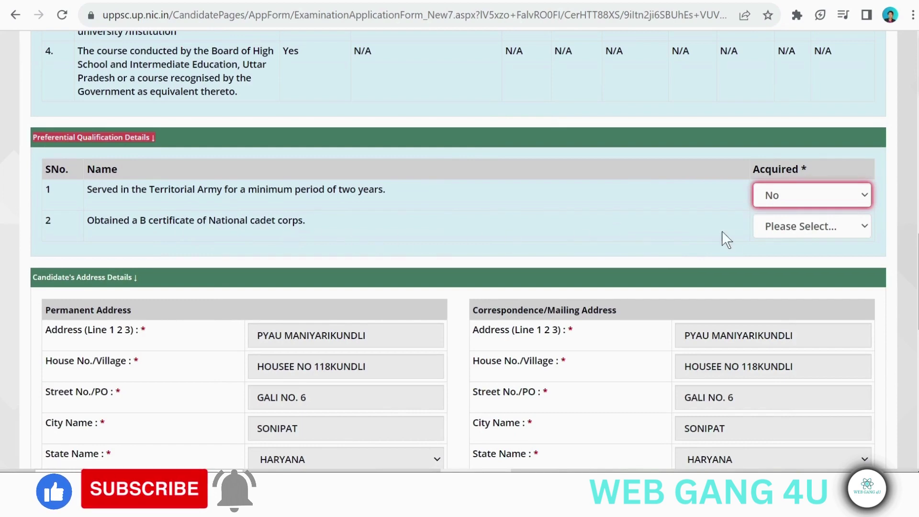
left_click(791, 232)
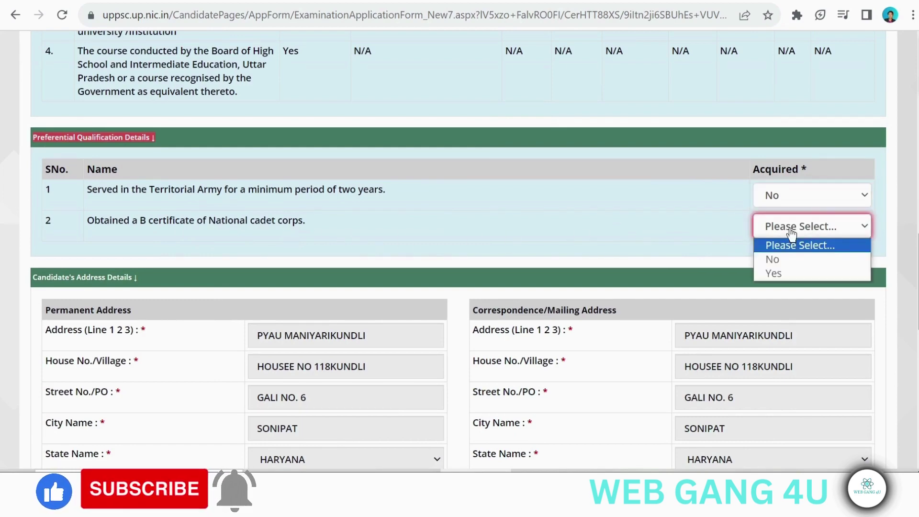
left_click(788, 261)
- Set 'I accept the above declarations' to Yes, then focus the verification code field
scroll(790, 262, "down", 5)
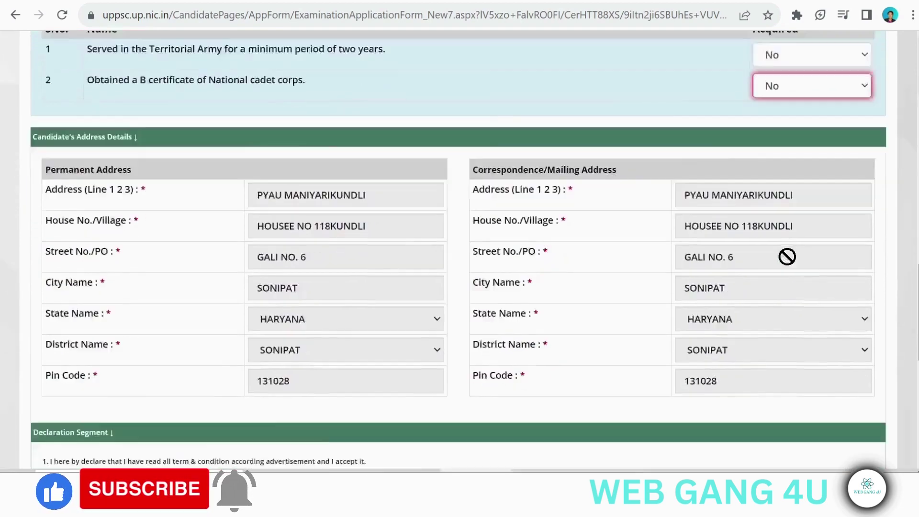
scroll(447, 381, "down", 2)
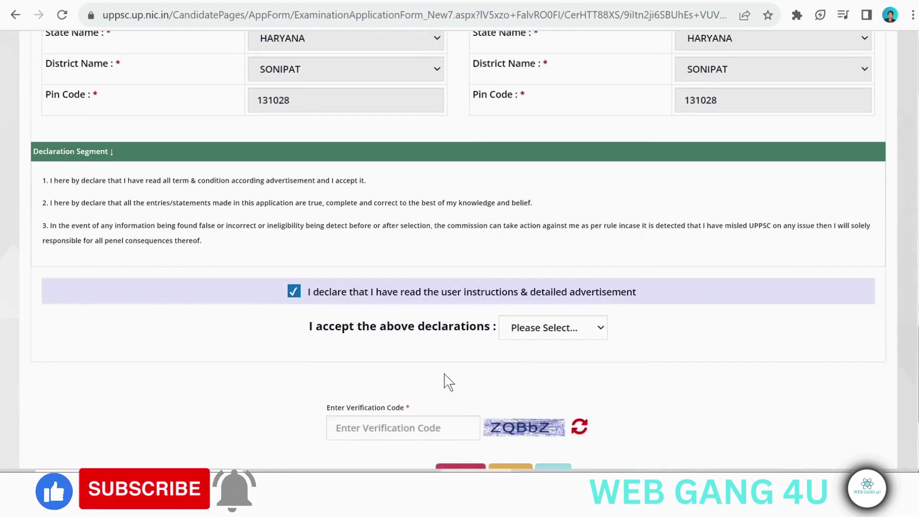
left_click(551, 329)
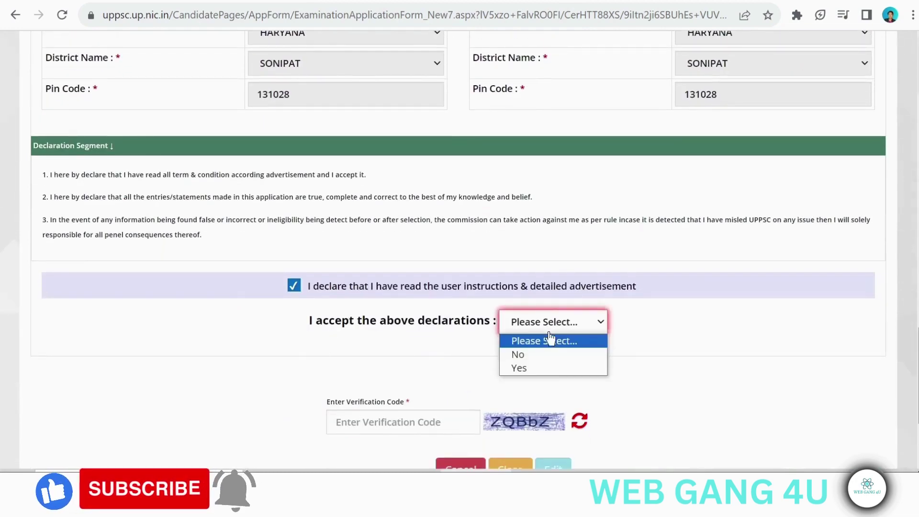
left_click(540, 369)
scroll(540, 375, "down", 3)
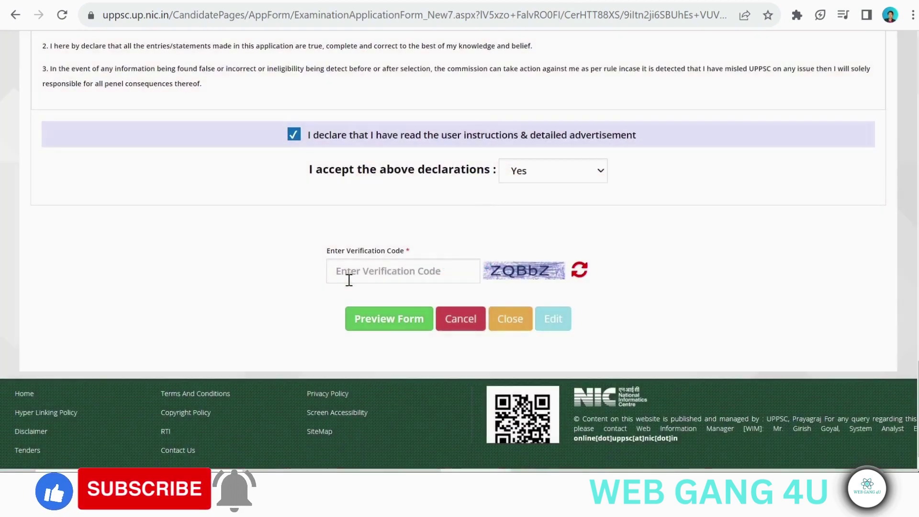
left_click(349, 276)
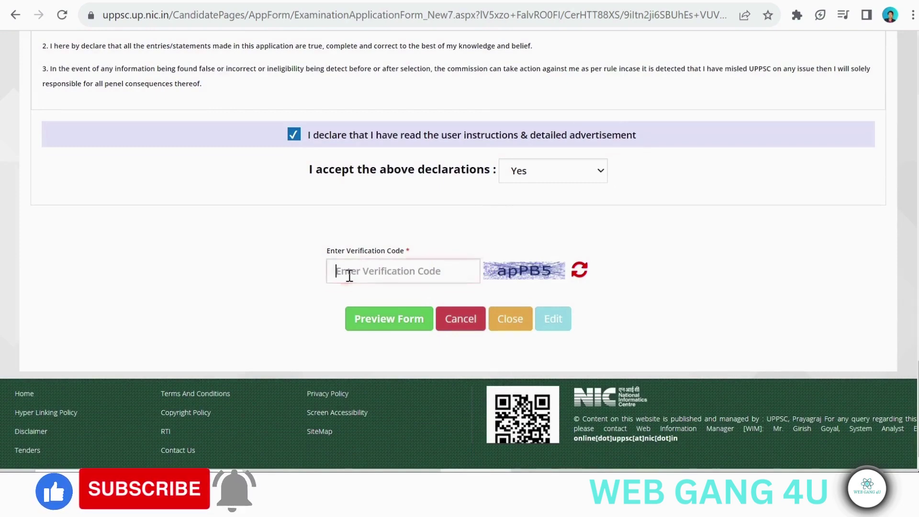
- Enter the verification code, preview the form, then submit the application form and confirm
left_click(349, 275)
type("apPB")
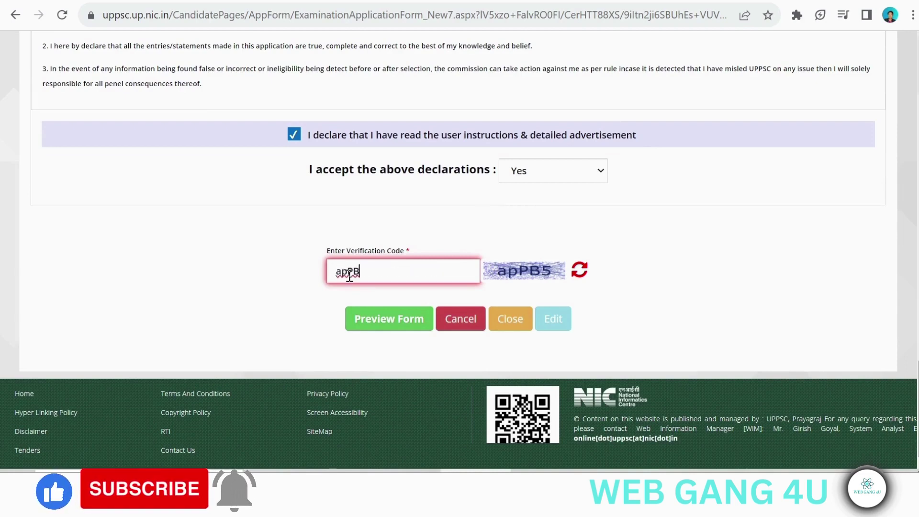
type("5")
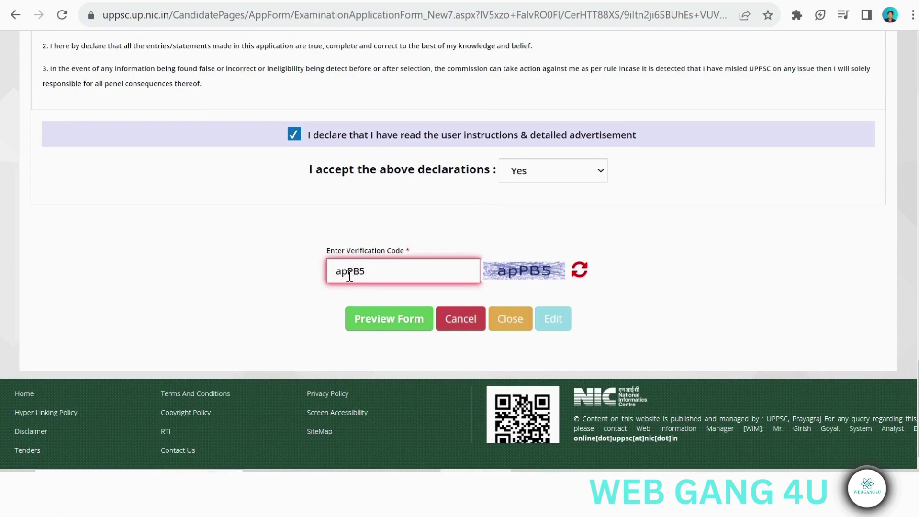
left_click(384, 320)
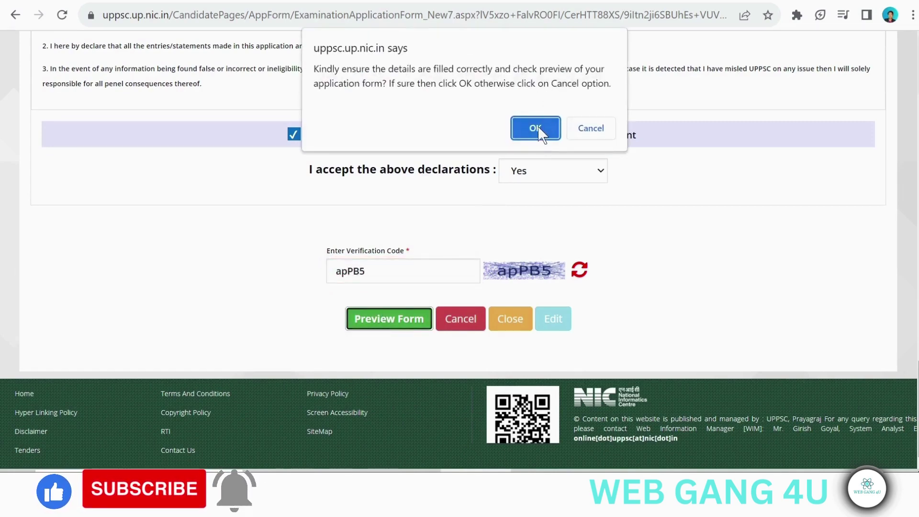
left_click(538, 133)
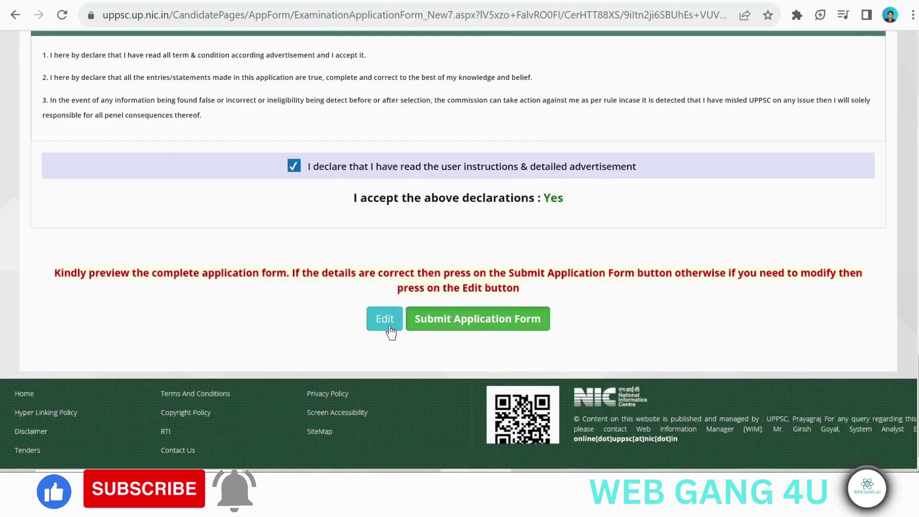
left_click(467, 320)
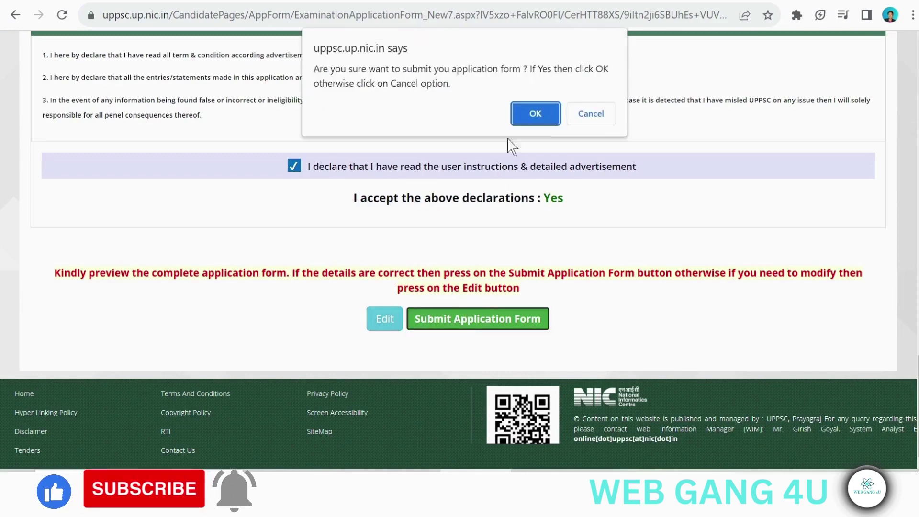
left_click(530, 108)
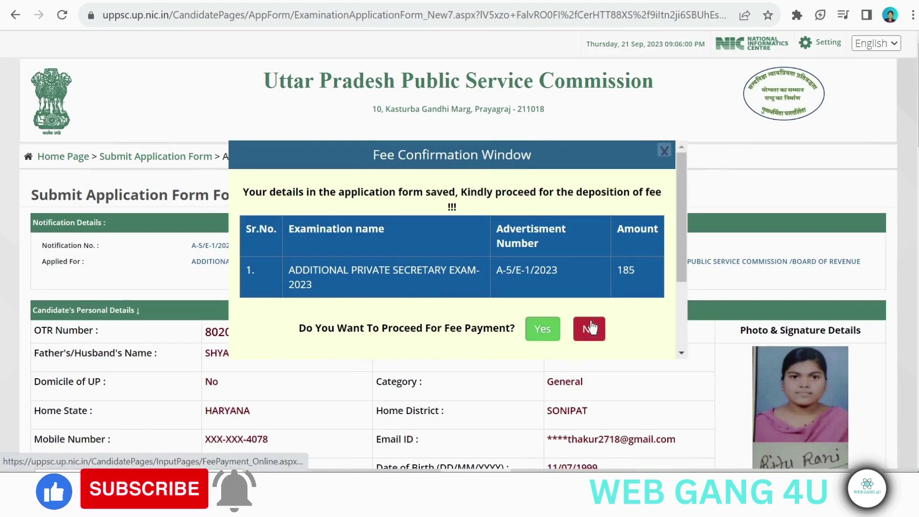
- Agree to pay the 185 rupee fee and proceed with fee deposition, confirming the prompt
left_click(541, 329)
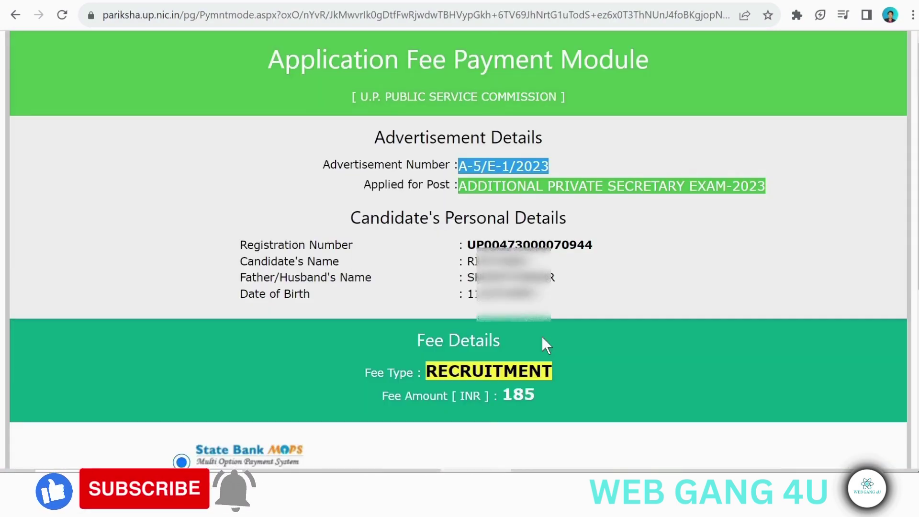
scroll(542, 338, "down", 4)
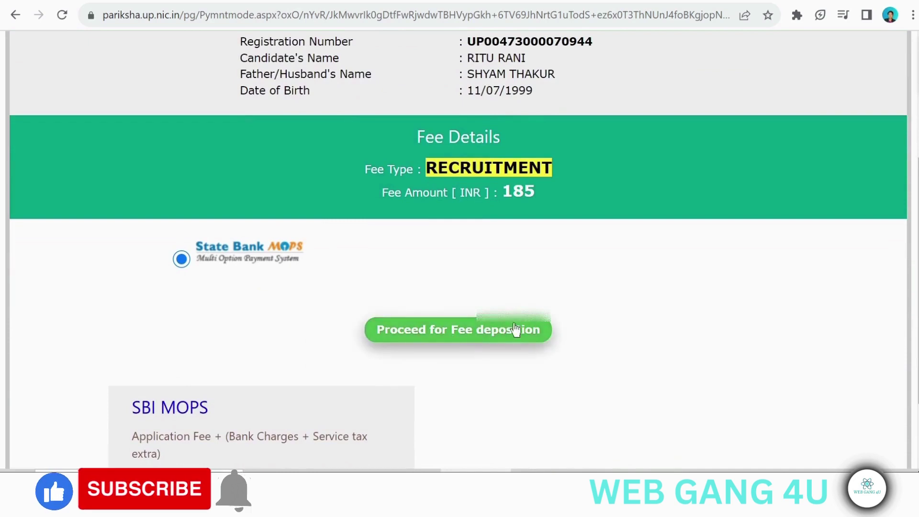
left_click(477, 336)
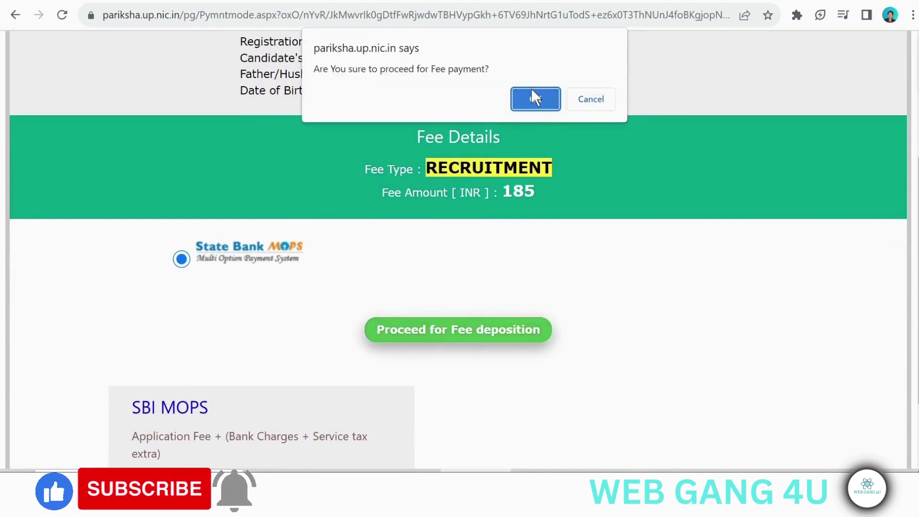
left_click(534, 100)
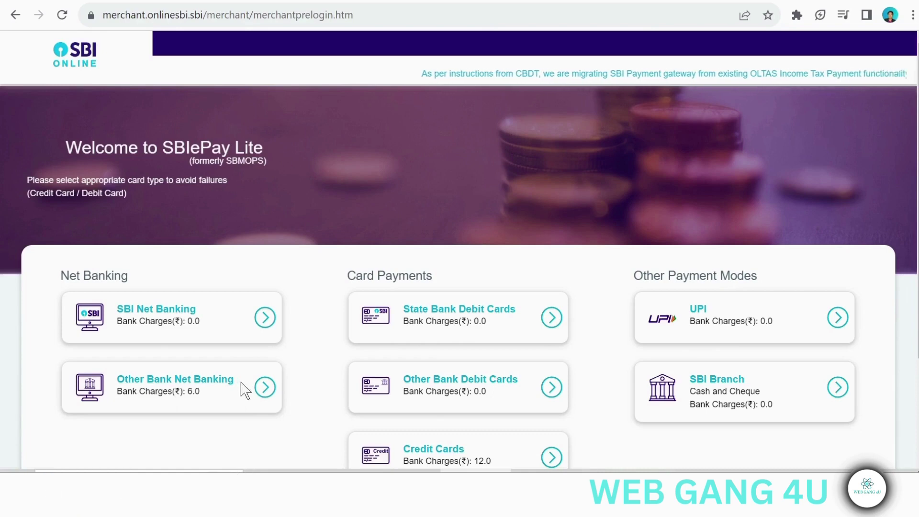
- Choose Other Bank Debit Cards and confirm the payment details twice to reach card entry
scroll(423, 412, "down", 2)
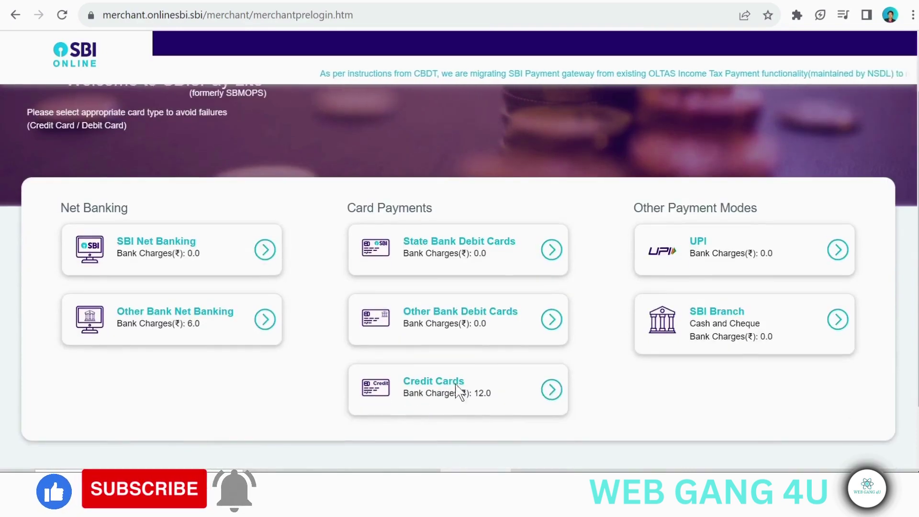
left_click(453, 320)
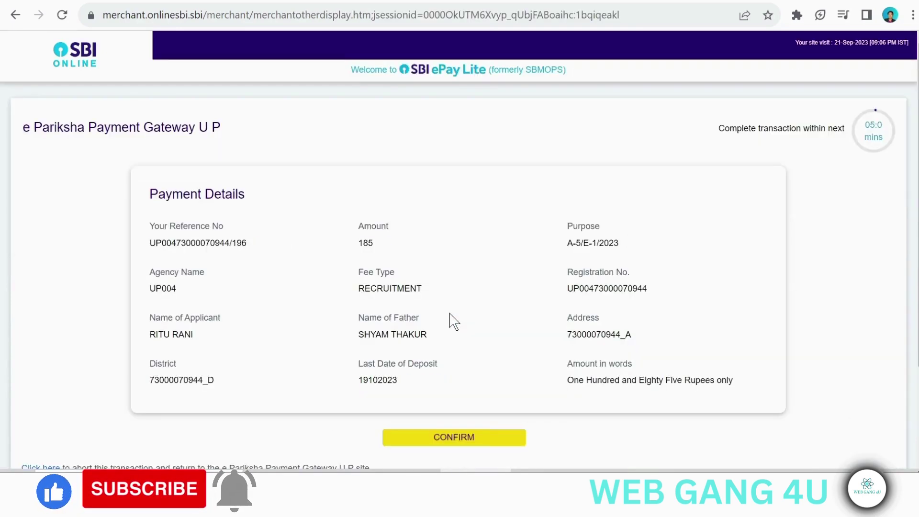
scroll(451, 322, "down", 3)
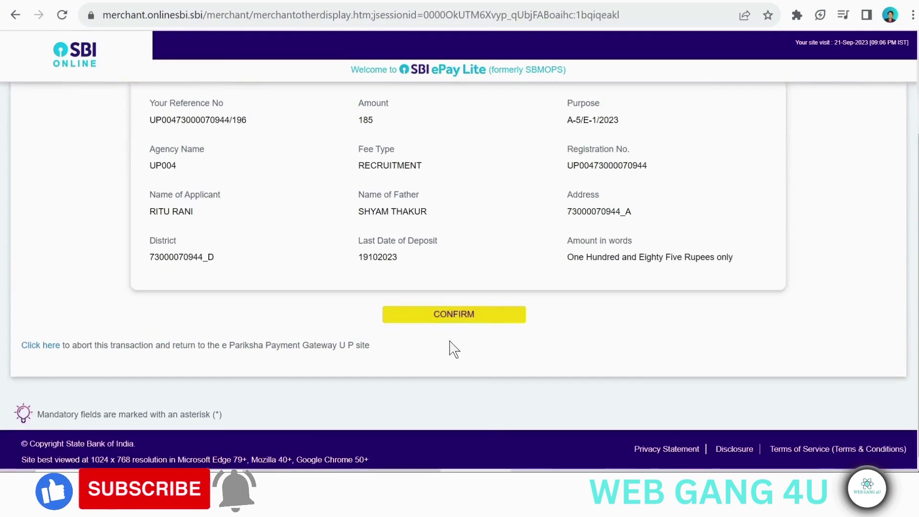
left_click(454, 315)
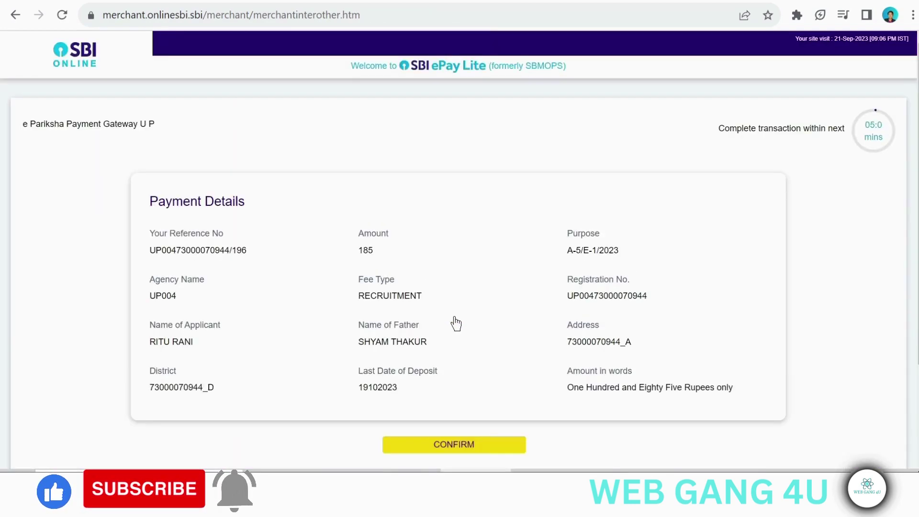
scroll(455, 323, "down", 3)
left_click(455, 321)
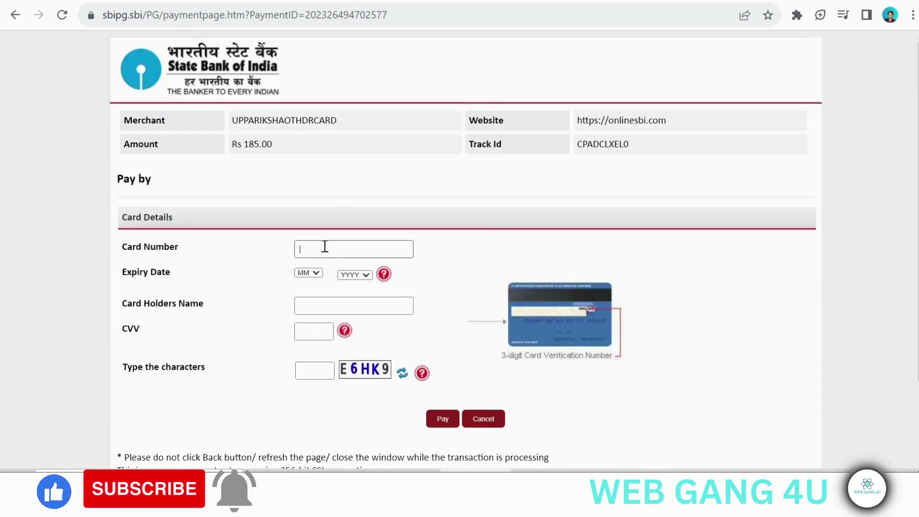
- Set the card expiry month to 06, leaving the year unset, then move to the CVV and captcha fields
left_click(313, 273)
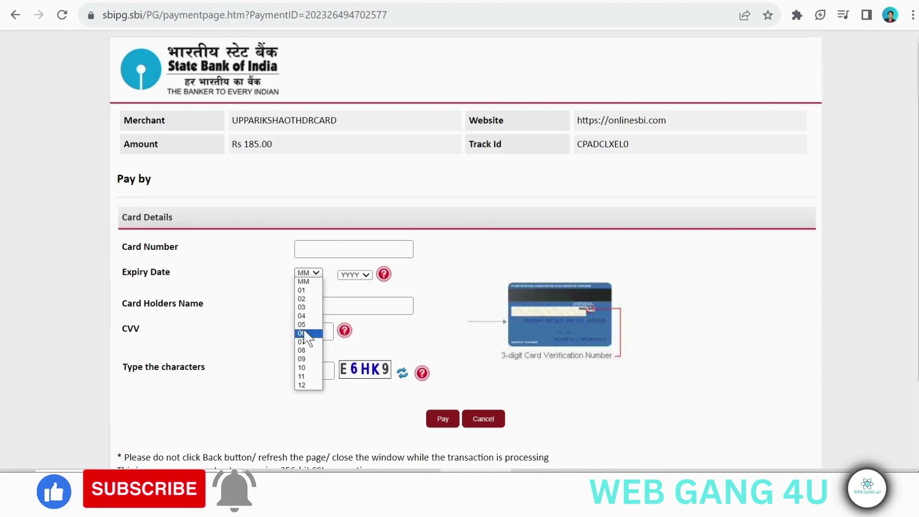
left_click(307, 334)
left_click(360, 276)
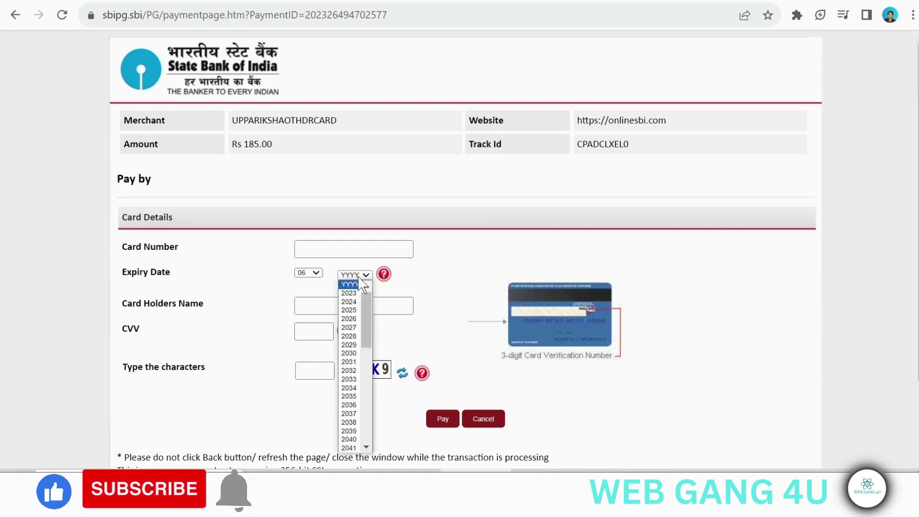
left_click(336, 366)
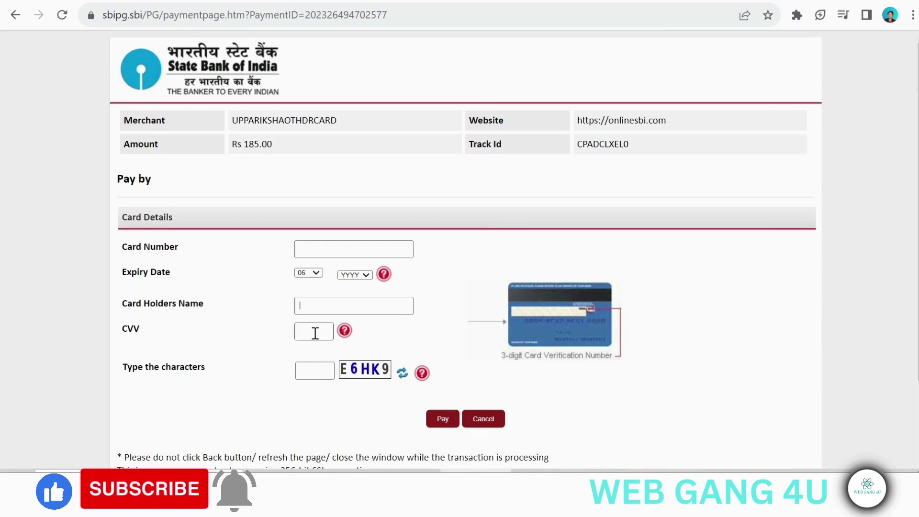
left_click(315, 333)
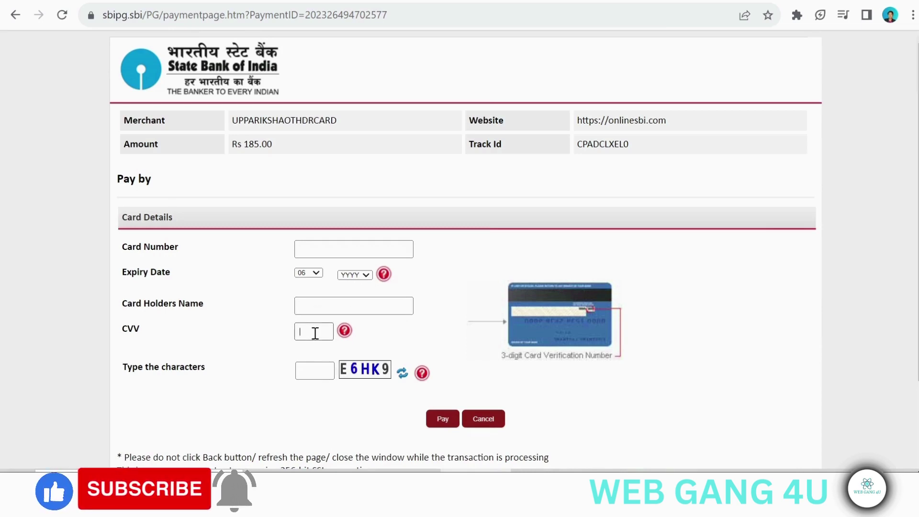
left_click(313, 371)
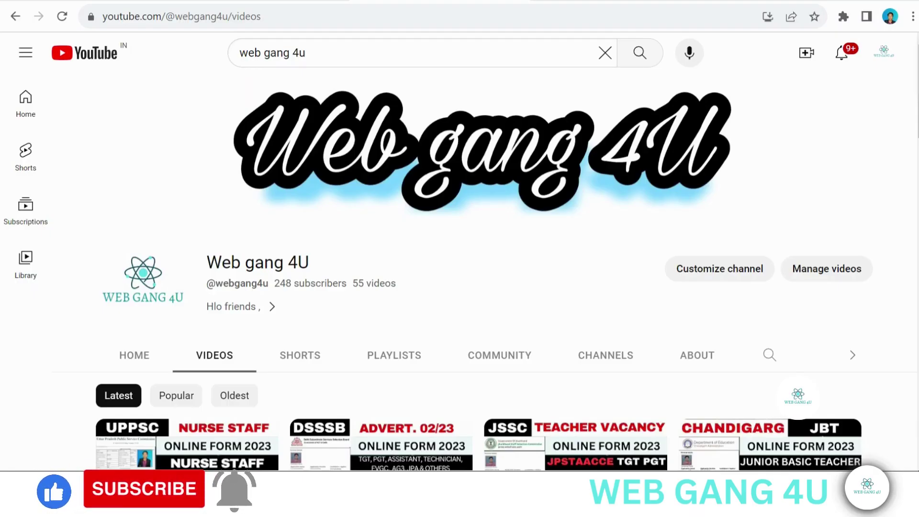
scroll(676, 409, "down", 1)
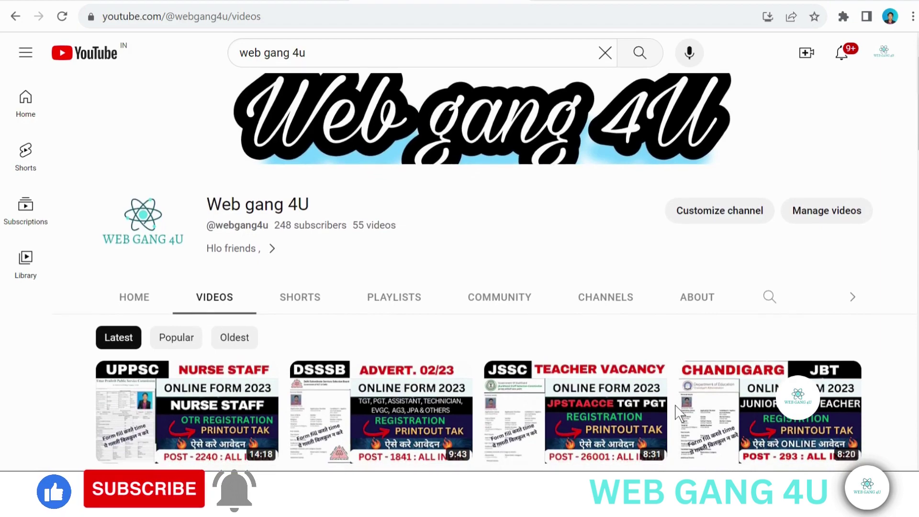
scroll(676, 412, "down", 3)
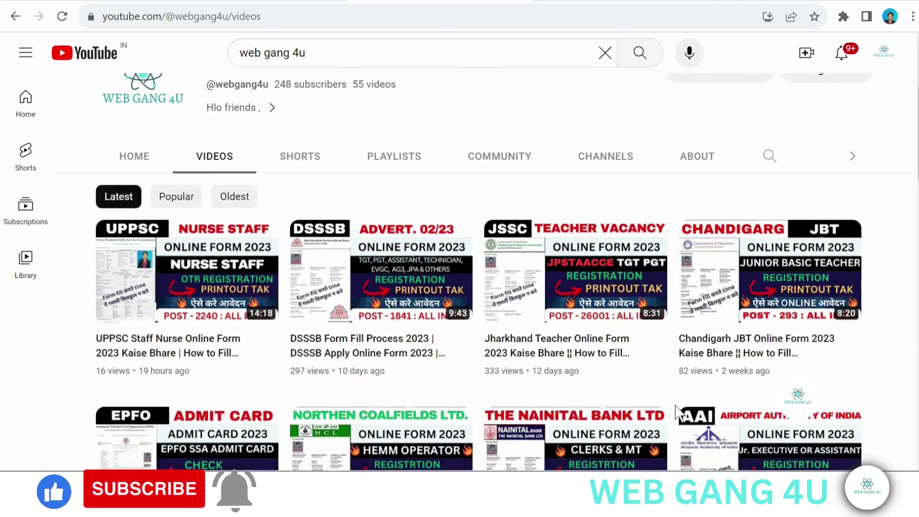
scroll(676, 411, "down", 2)
scroll(676, 411, "down", 2)
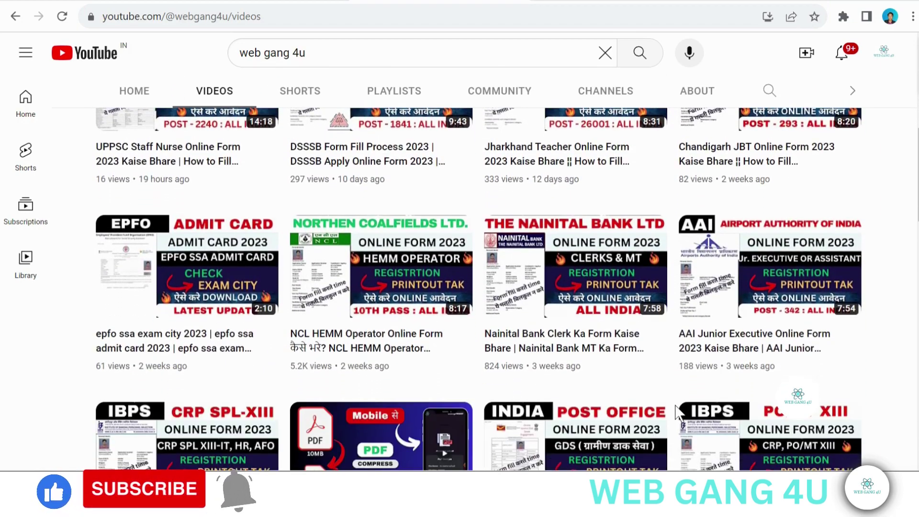
scroll(676, 412, "down", 2)
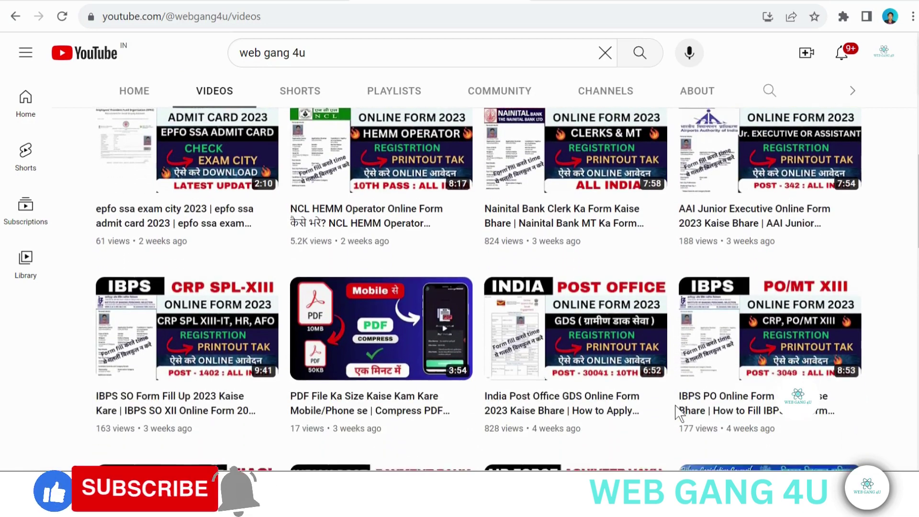
scroll(676, 412, "down", 2)
scroll(680, 413, "down", 2)
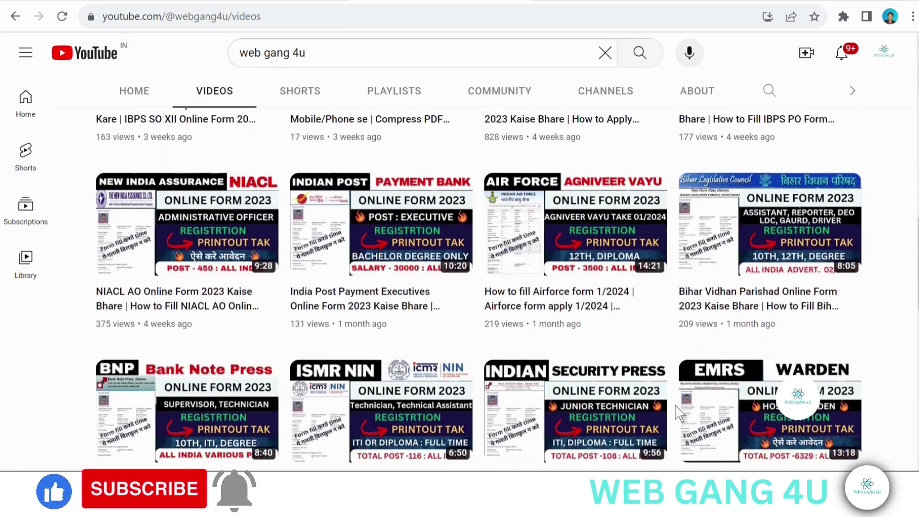
scroll(680, 412, "down", 2)
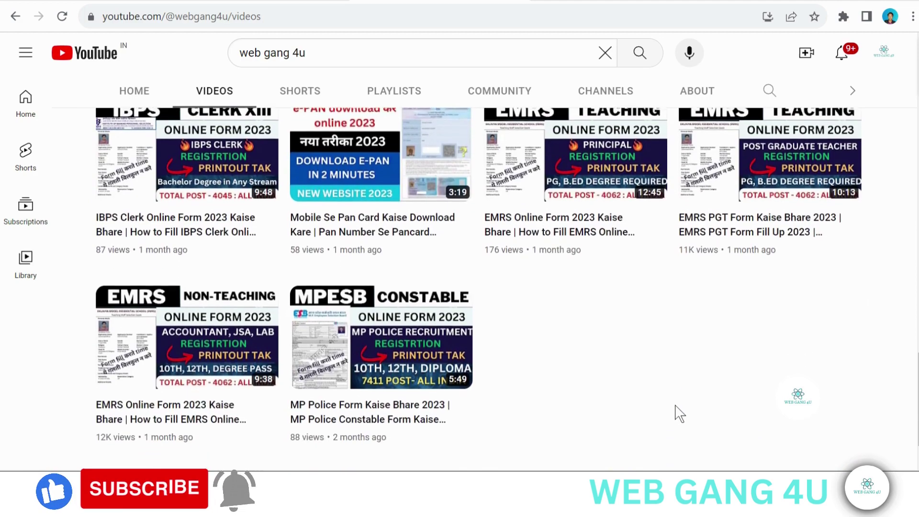
scroll(679, 413, "down", 1)
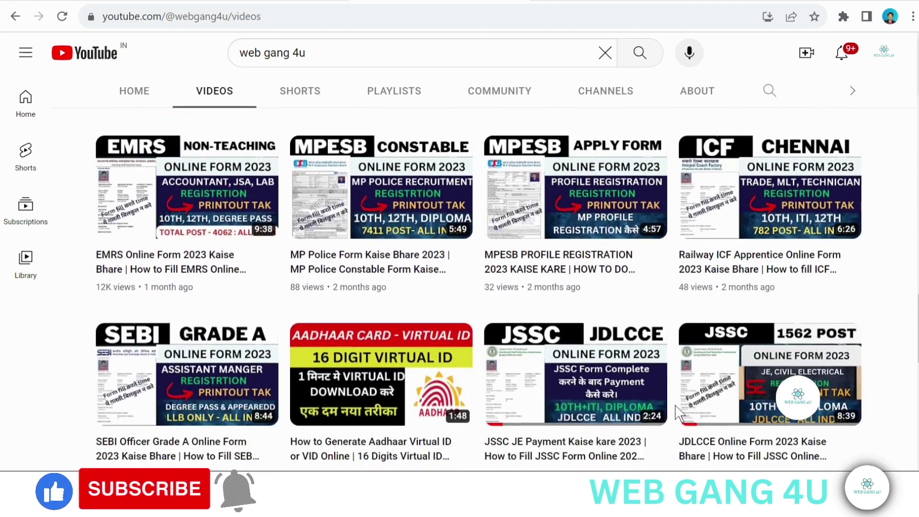